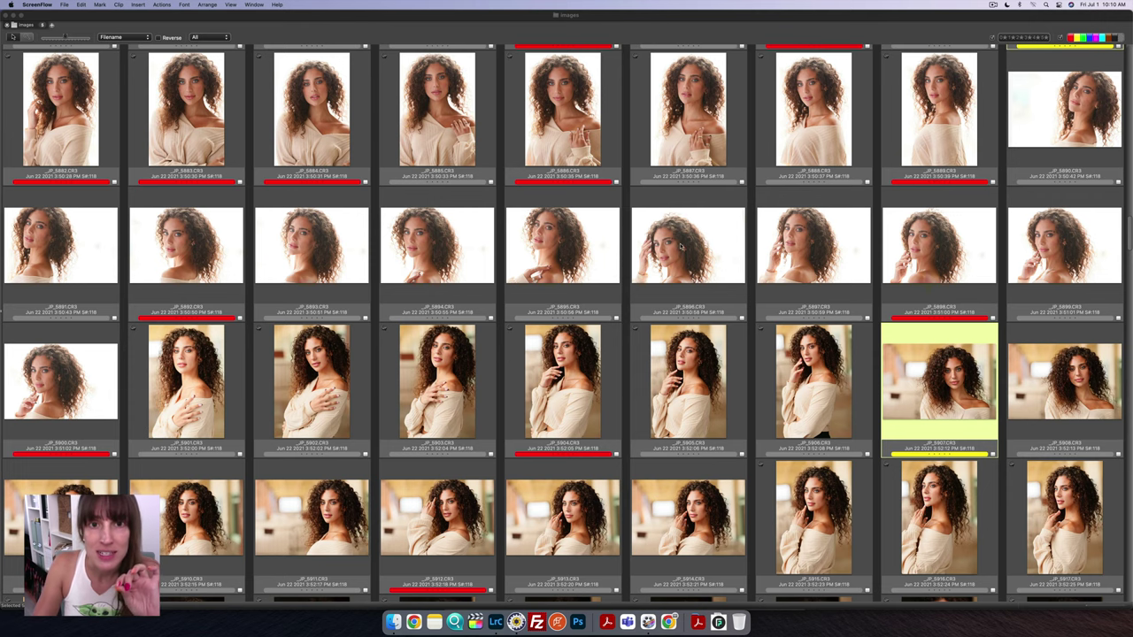
# Browse the shoot's thumbnails, comparing the bright white-background portraits with the warm-background and dark-background sets
pyautogui.scroll(5, 682, 248)
pyautogui.click(682, 246)
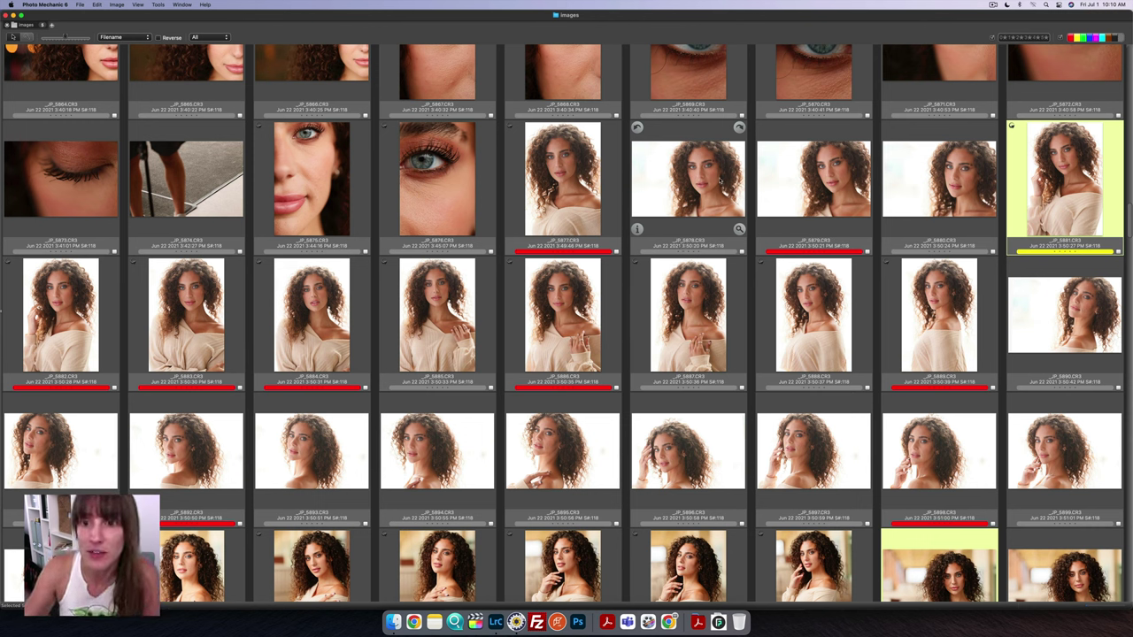
pyautogui.click(688, 177)
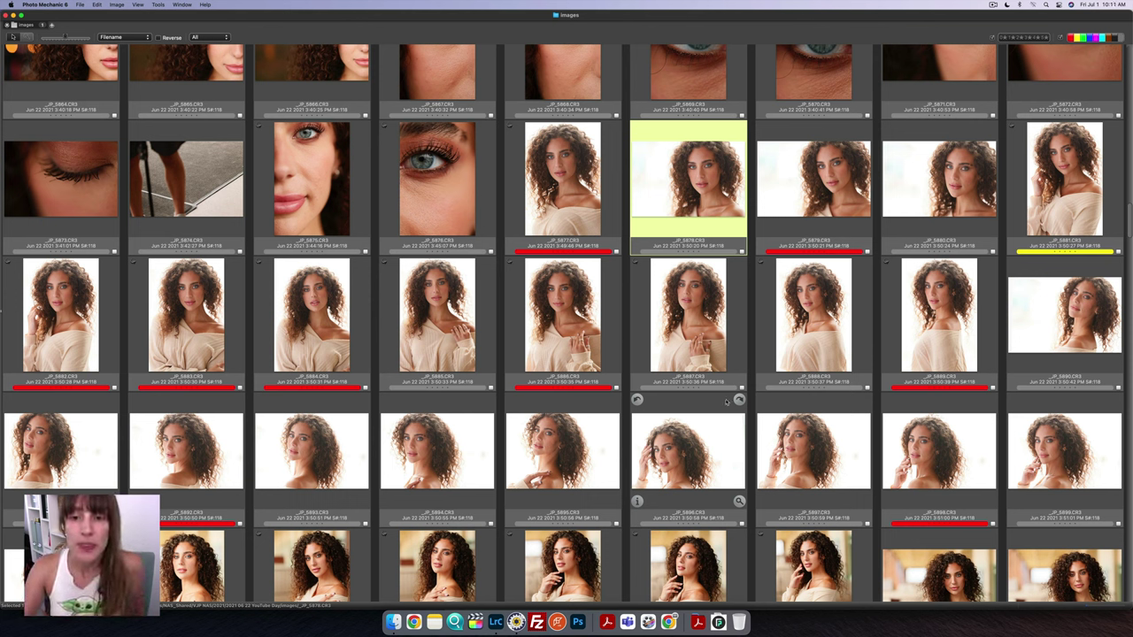
pyautogui.scroll(-3, 726, 401)
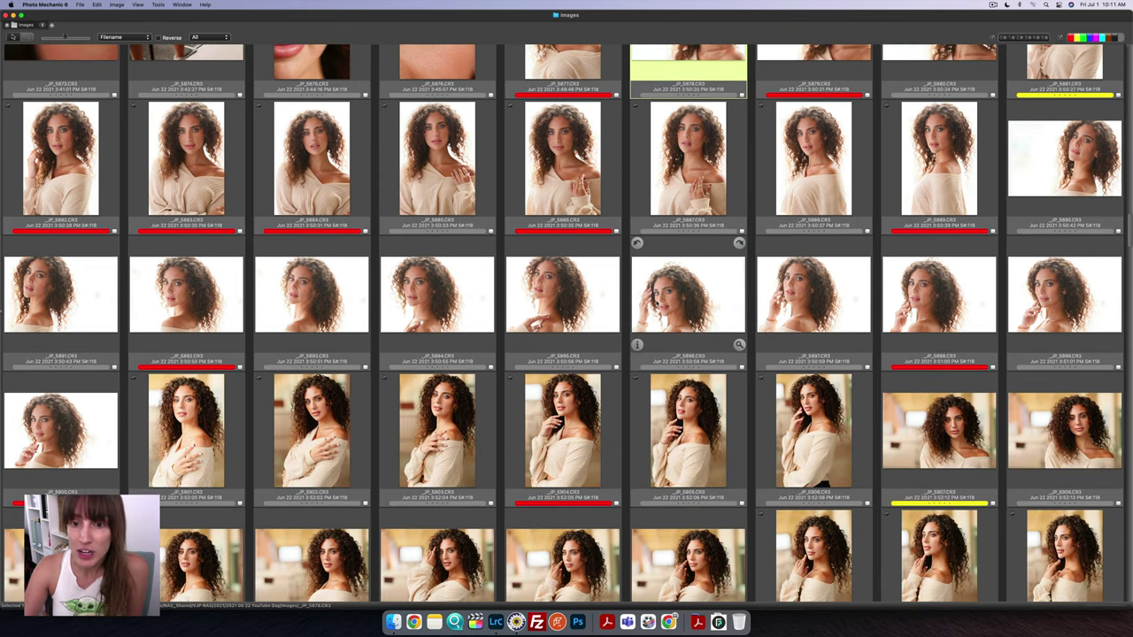
pyautogui.scroll(2, 656, 303)
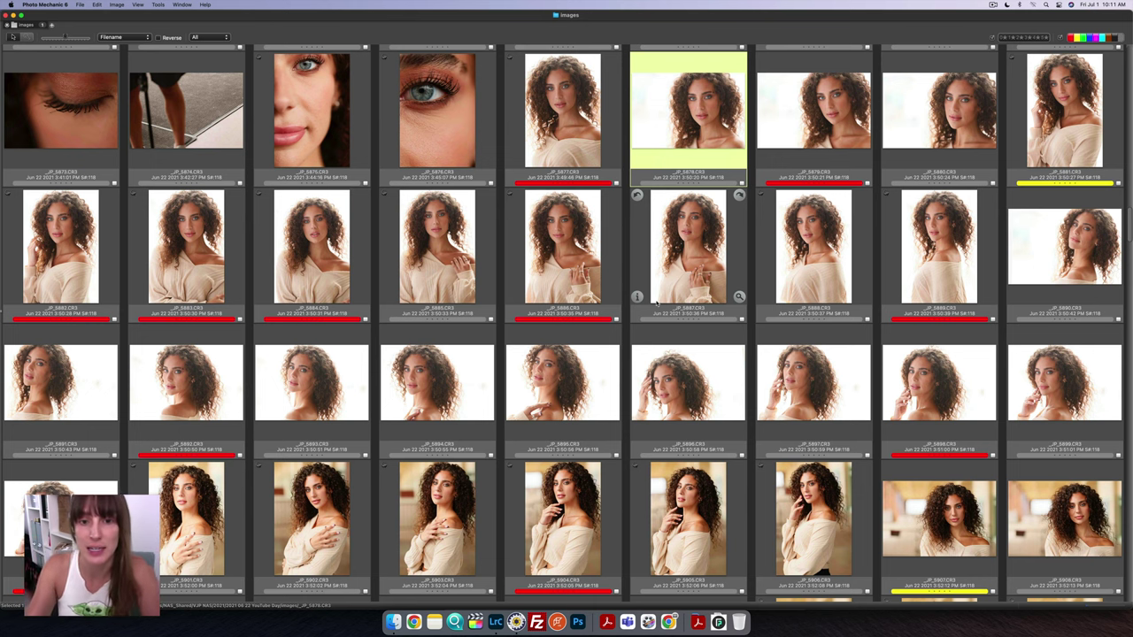
pyautogui.scroll(-3, 510, 292)
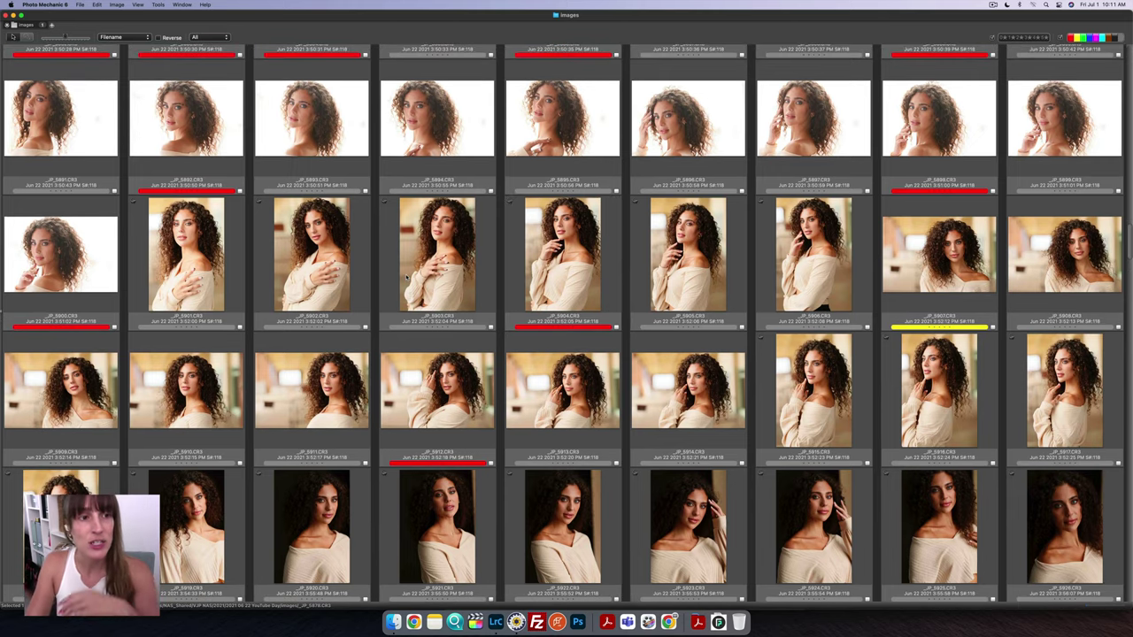
pyautogui.moveTo(591, 244)
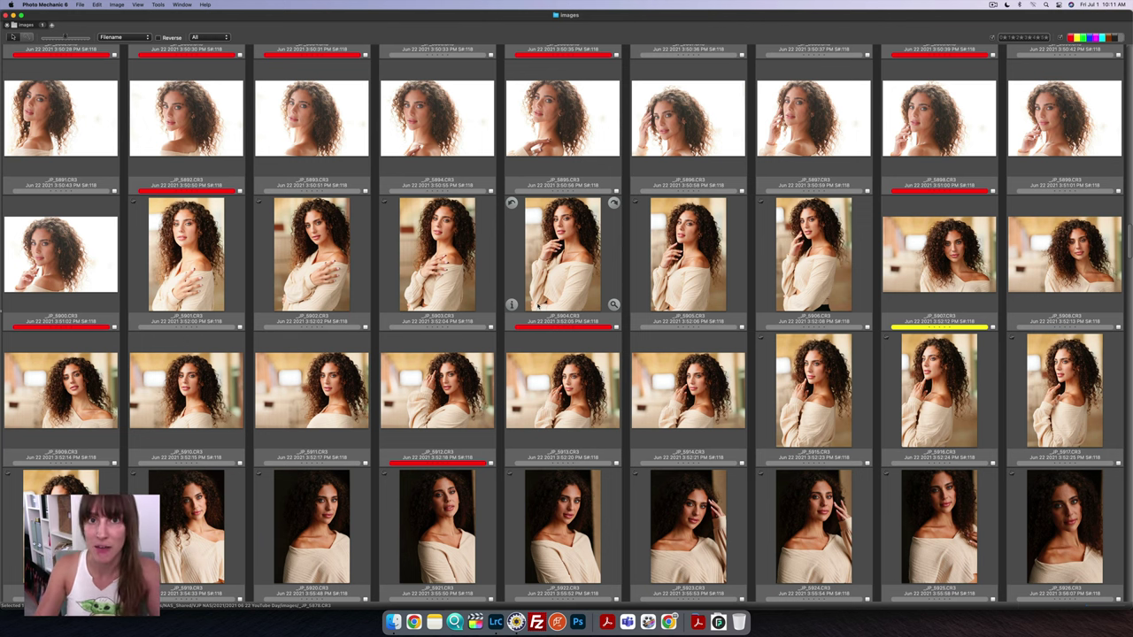
pyautogui.scroll(-5, 537, 305)
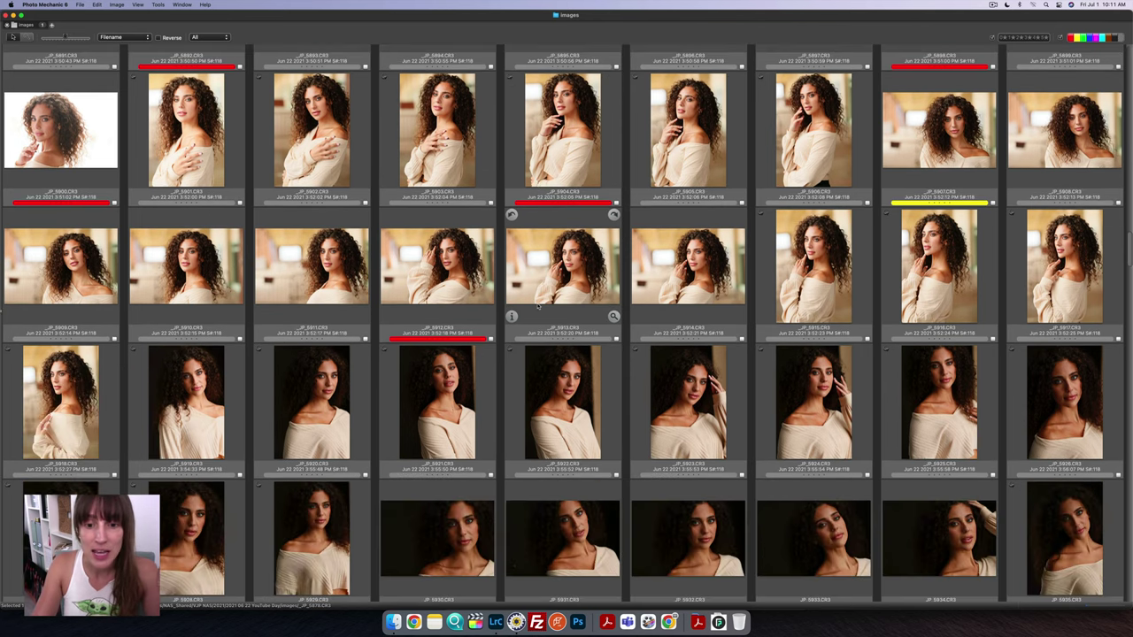
pyautogui.scroll(-3, 538, 306)
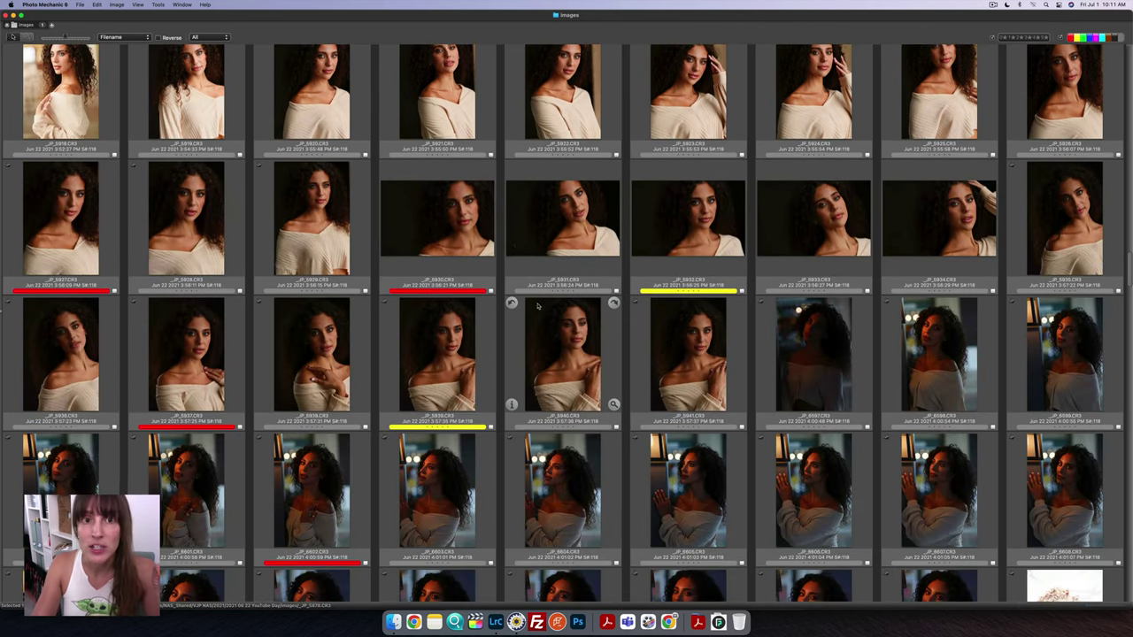
pyautogui.scroll(3, 537, 306)
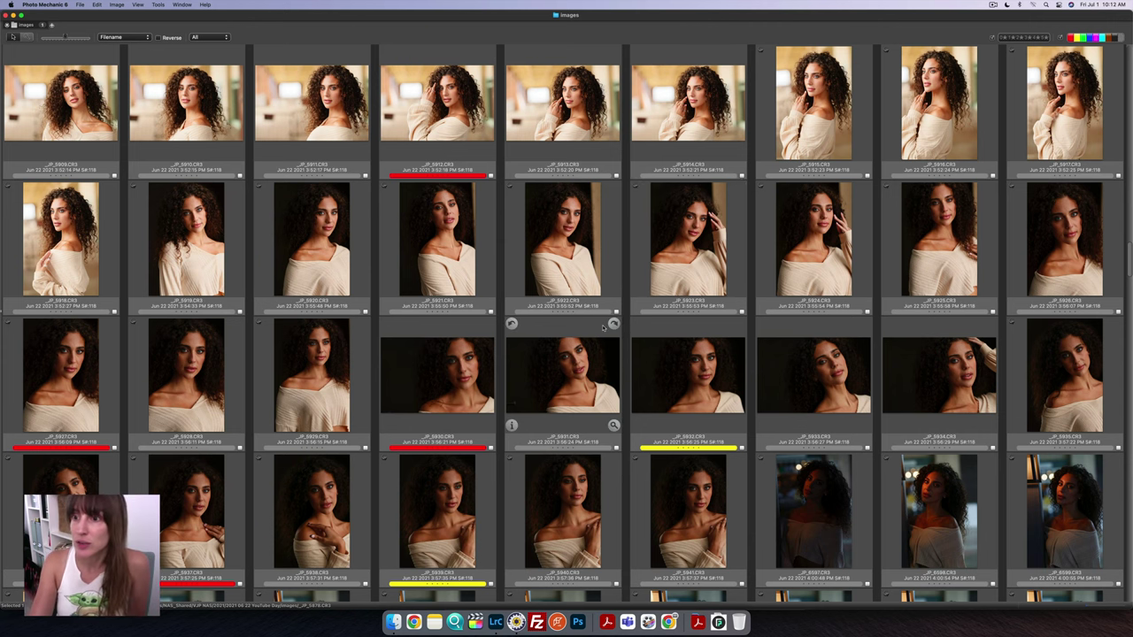
pyautogui.scroll(-1, 603, 328)
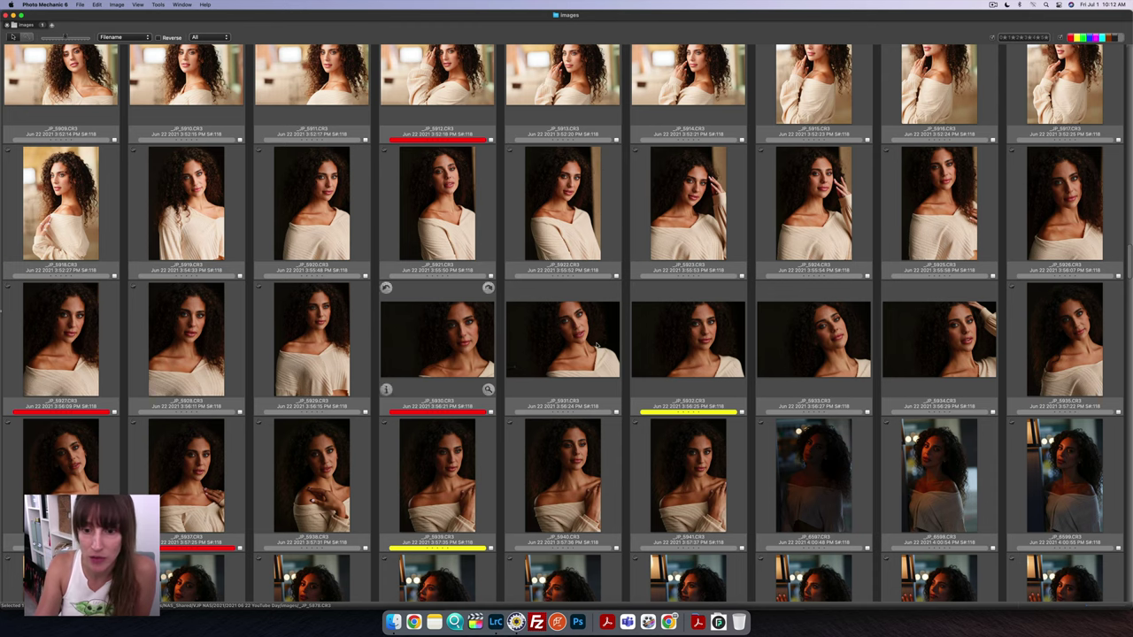
pyautogui.scroll(-5, 599, 355)
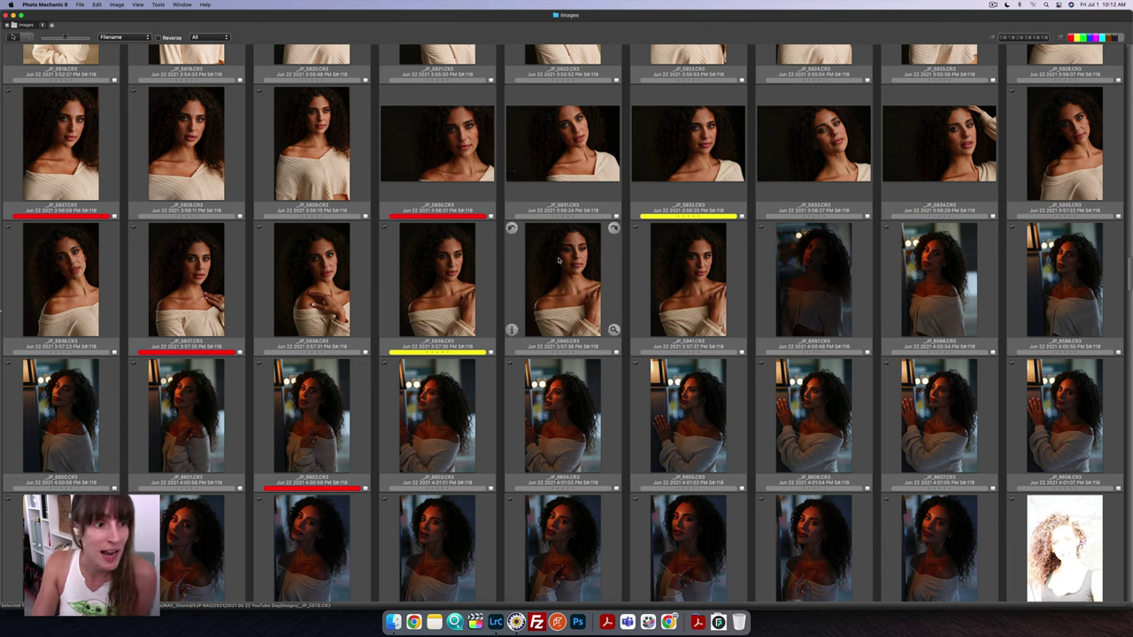
# Inspect the yellow-tagged dark portrait _JP_5939.CR3 in a large preview, and return to the thumbnails
pyautogui.click(426, 260)
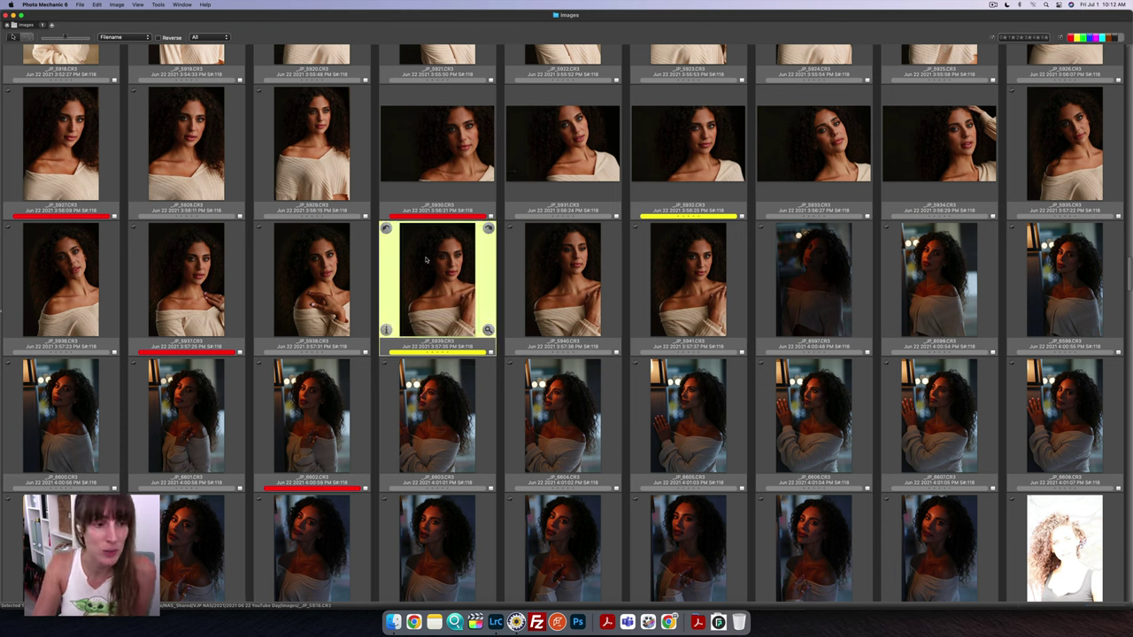
pyautogui.doubleClick(426, 259)
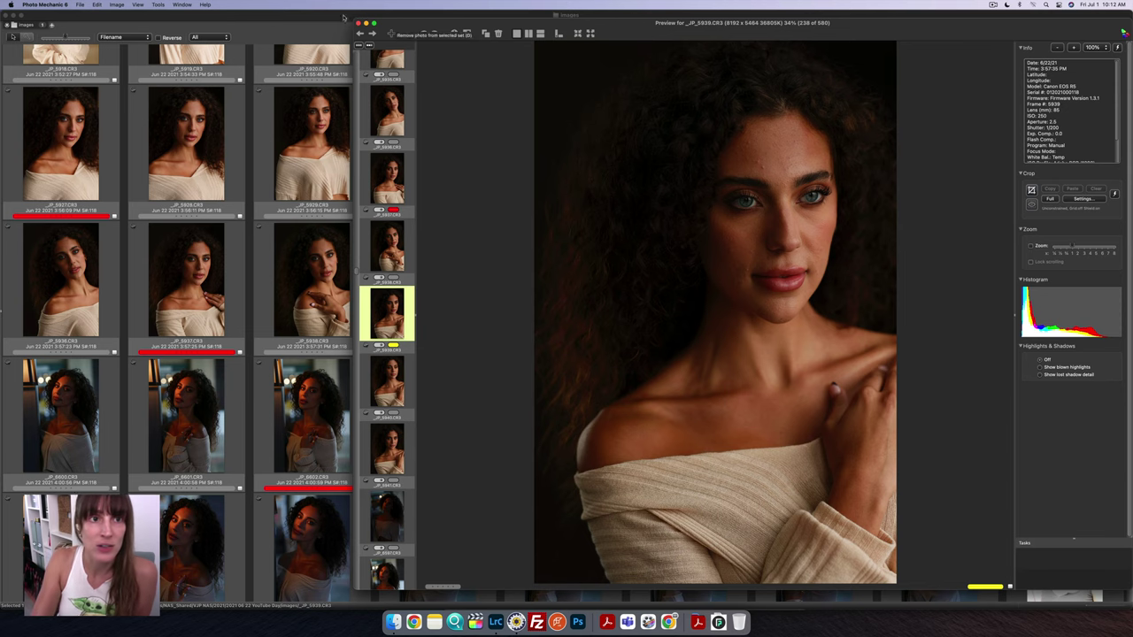
pyautogui.press('Escape')
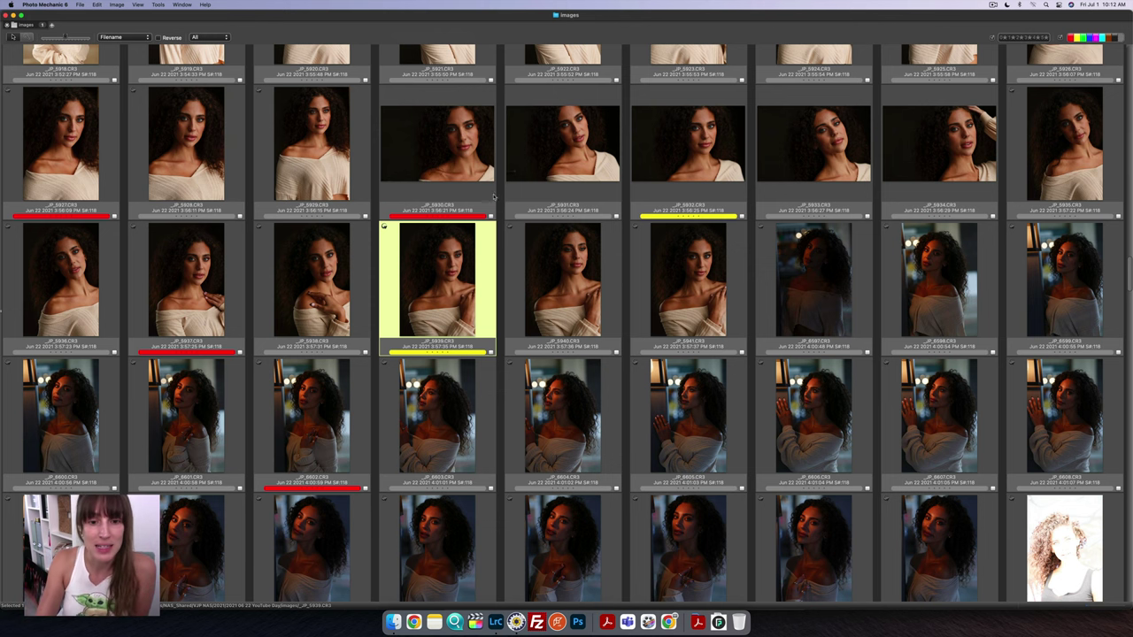
# Review the dim window-lit portraits around _JP_6604.CR3 and compare them with the earlier bright and dark sets
pyautogui.click(571, 409)
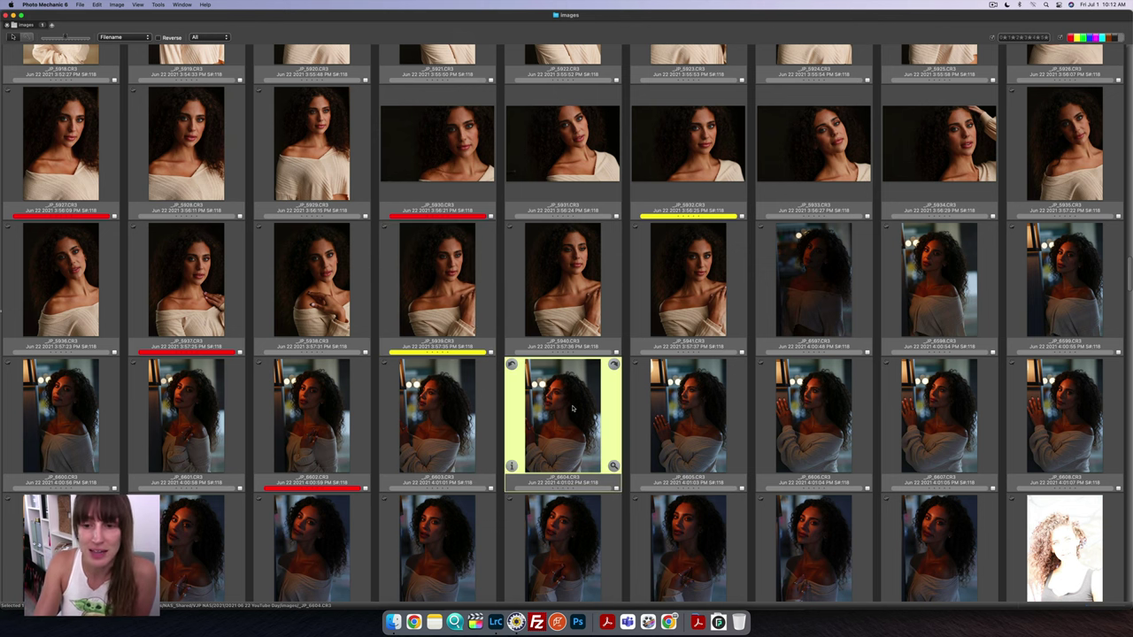
pyautogui.scroll(-2, 571, 409)
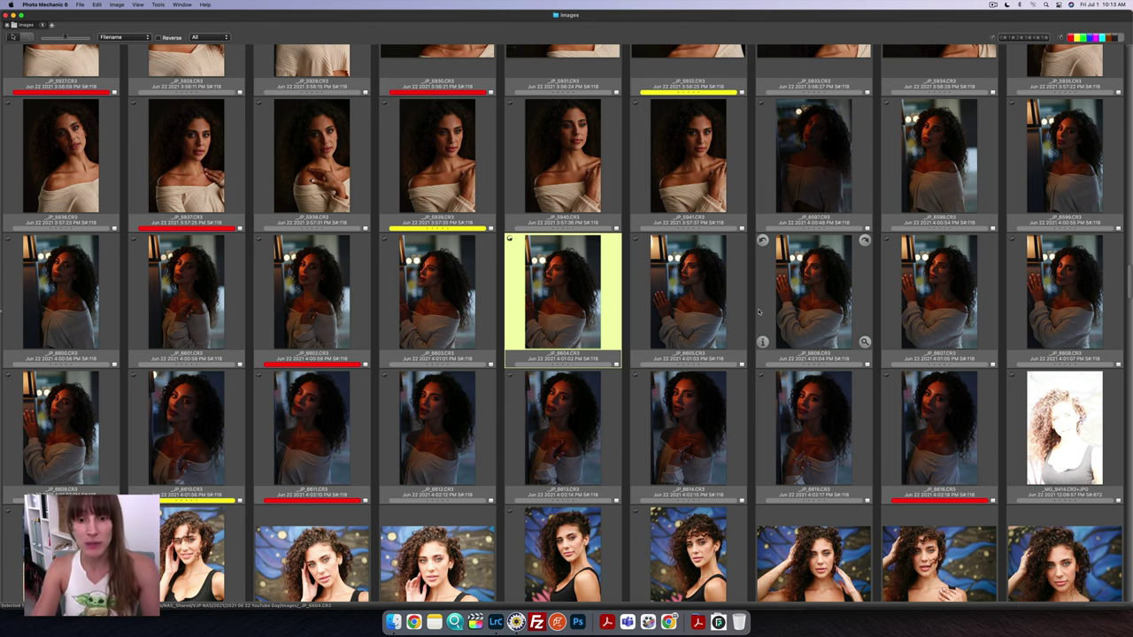
pyautogui.scroll(10, 759, 311)
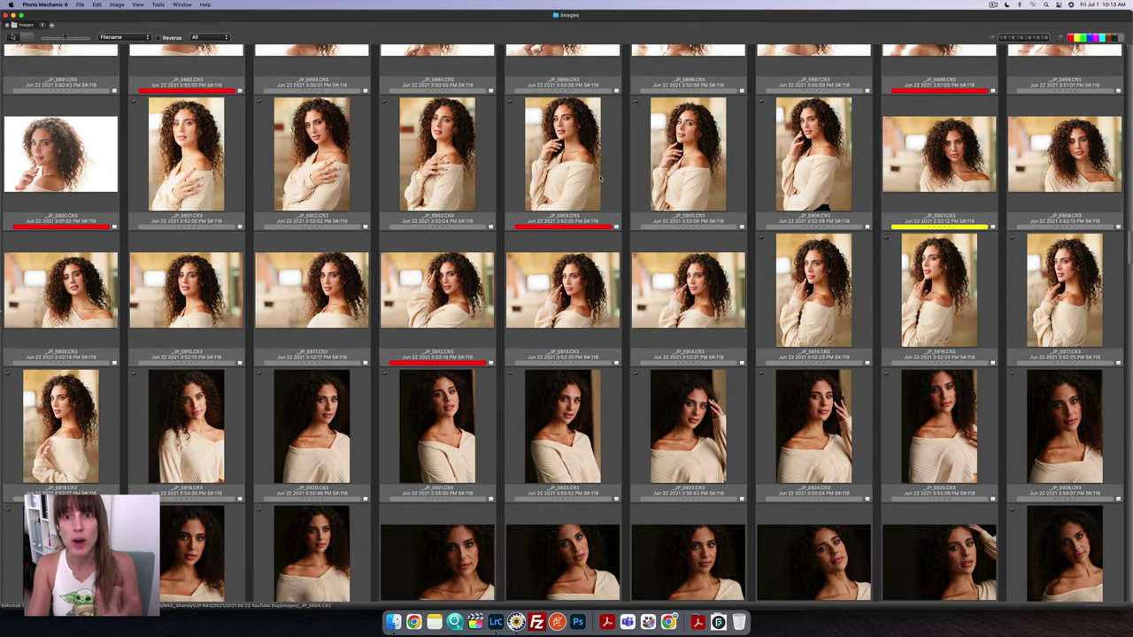
pyautogui.scroll(-5, 563, 292)
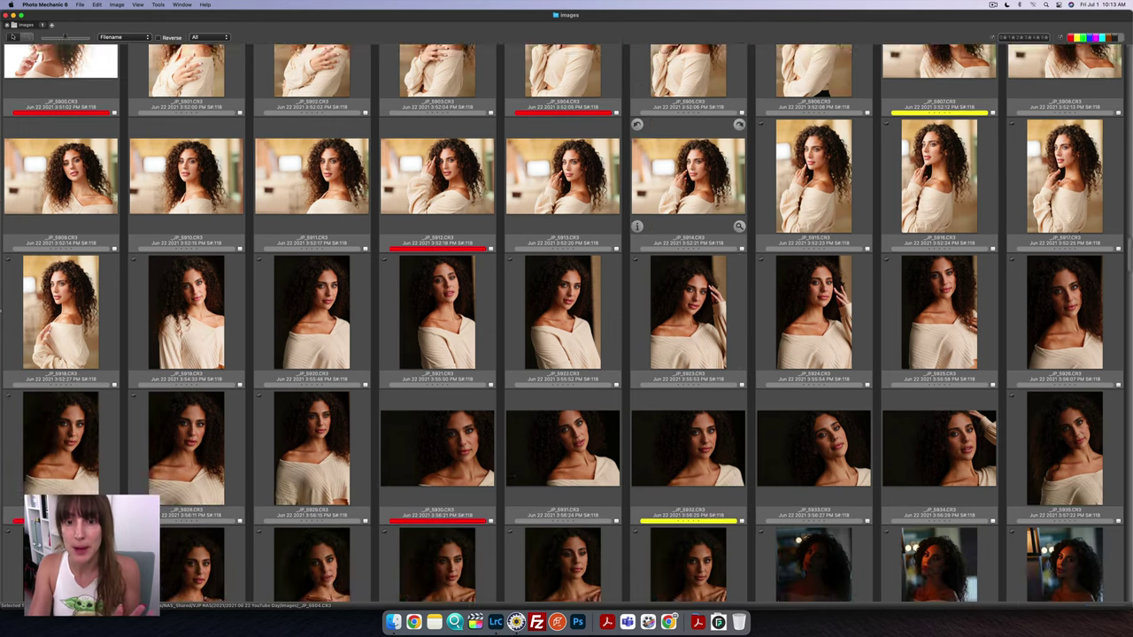
pyautogui.scroll(1, 670, 291)
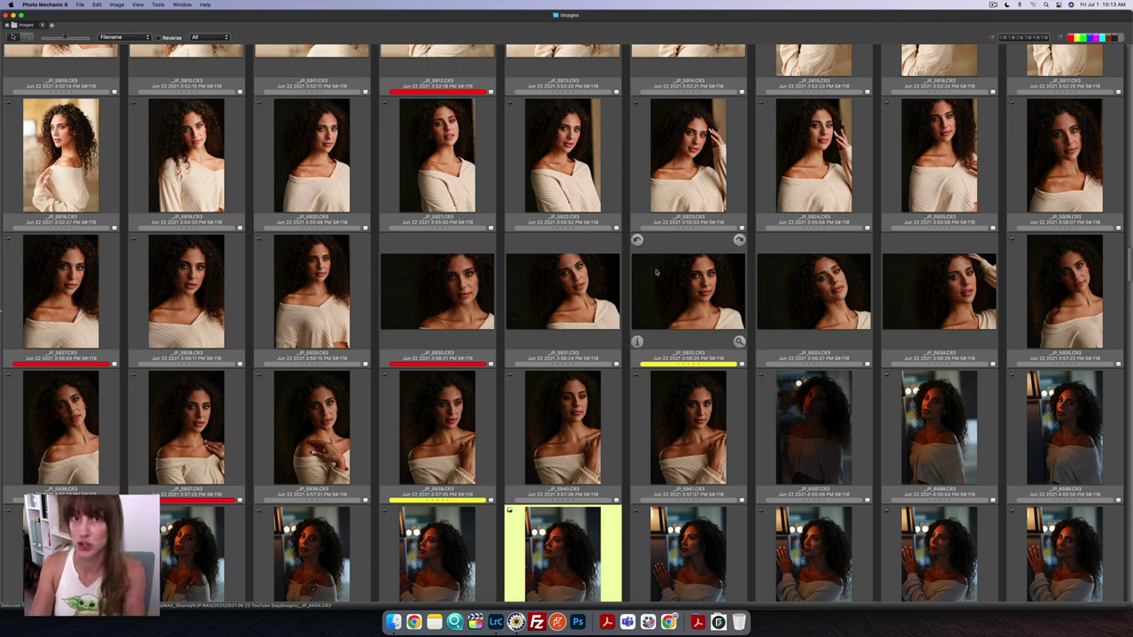
pyautogui.scroll(-5, 656, 272)
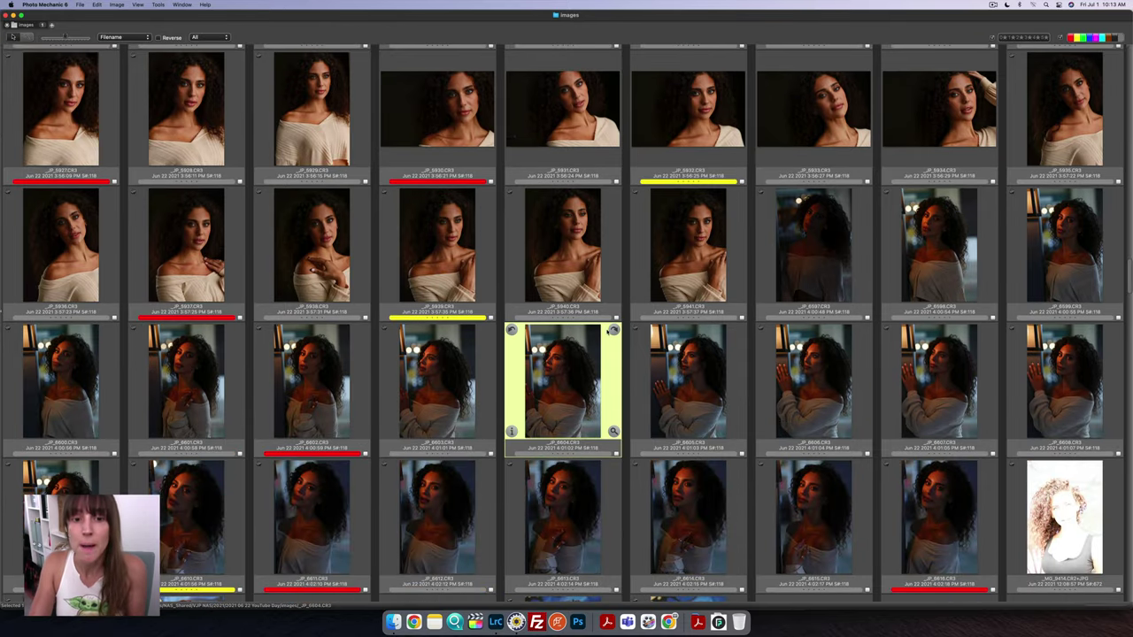
pyautogui.scroll(-2, 575, 323)
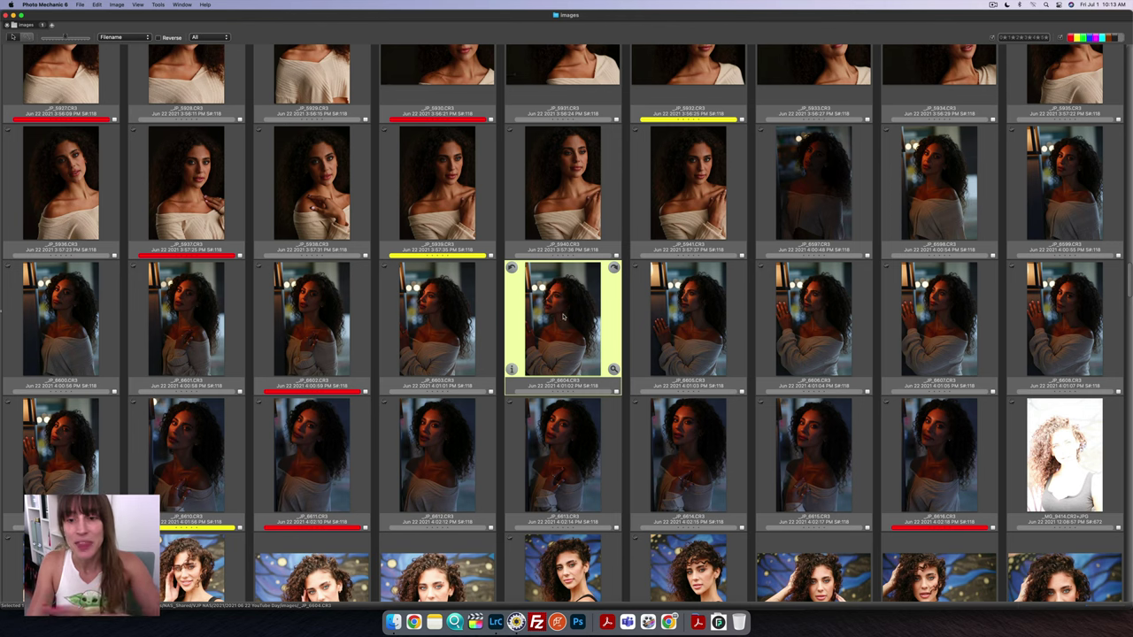
# Filter the thumbnails by color class, hiding the untagged and red-tagged photos so only the yellow-tagged picks are shown
pyautogui.click(1118, 40)
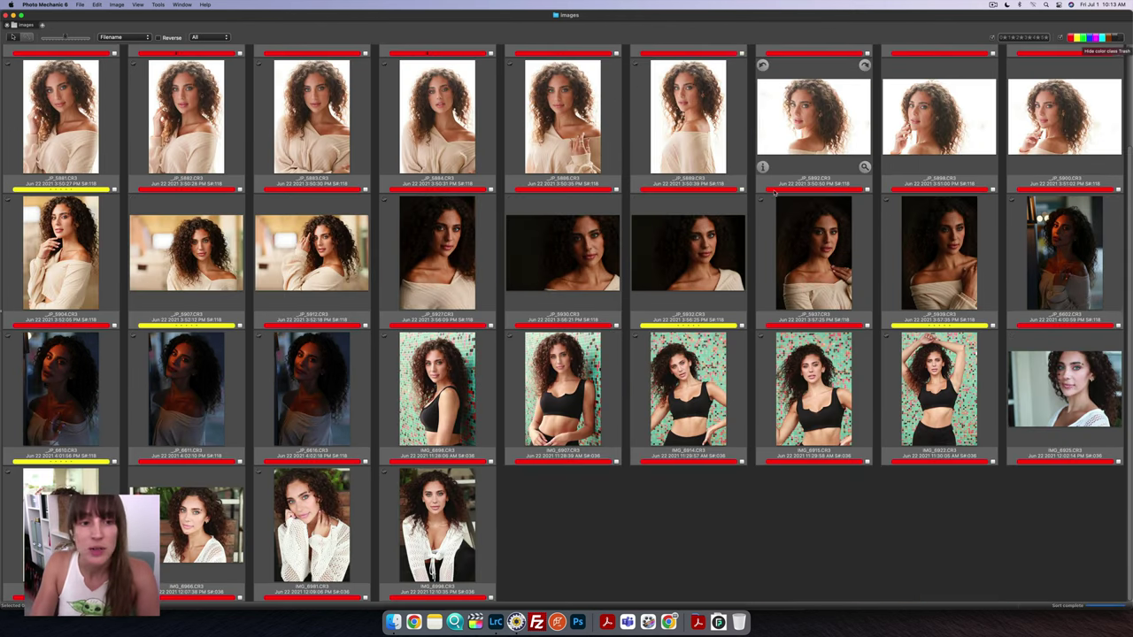
pyautogui.scroll(2, 611, 441)
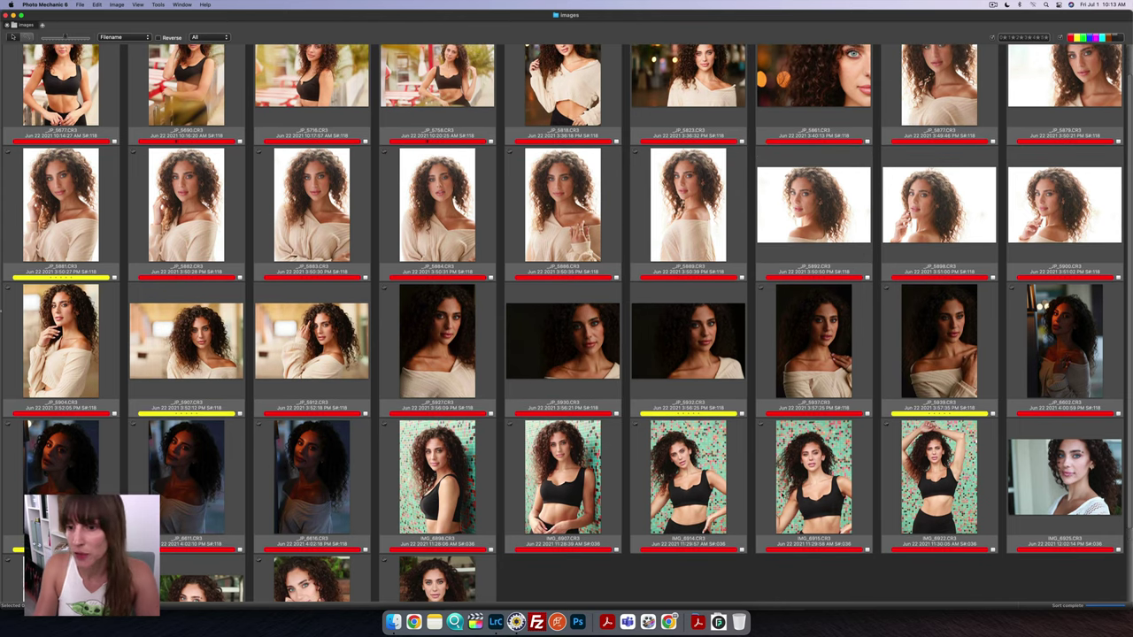
pyautogui.scroll(2, 730, 255)
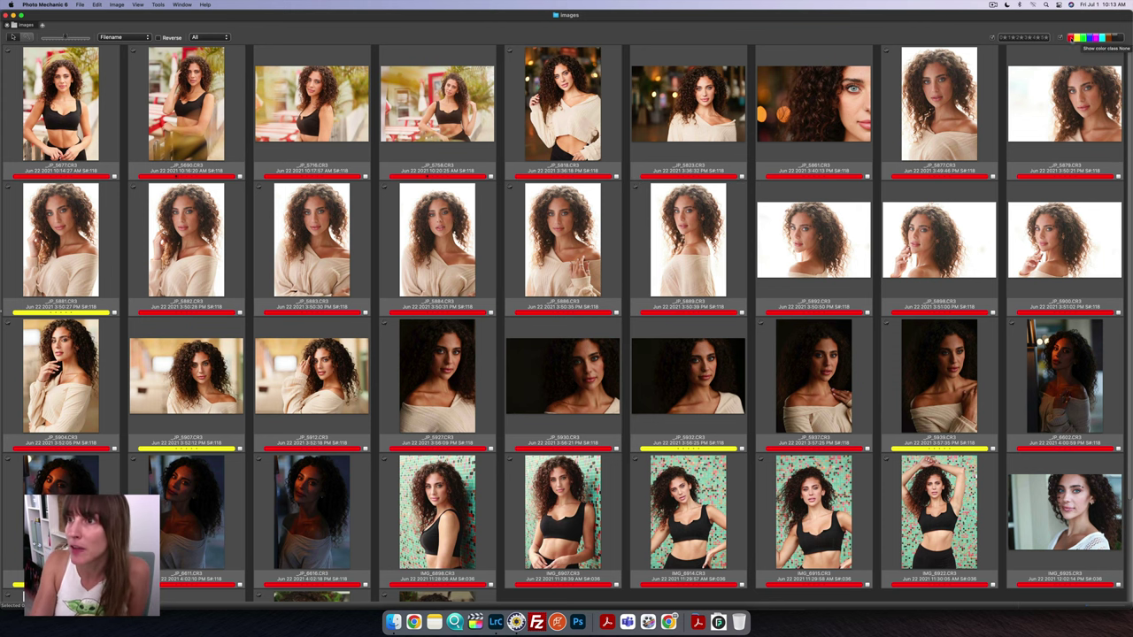
pyautogui.click(1073, 38)
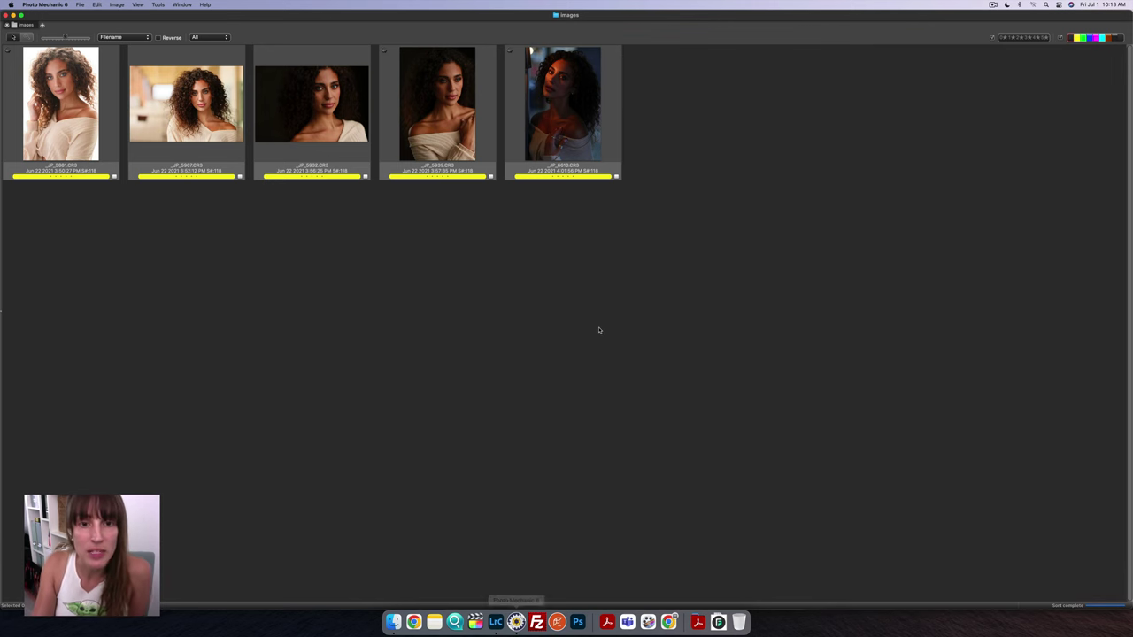
# Switch to Lightroom Classic and apply the VJS - Joyfully Simple preset to the white-background portrait
pyautogui.press('super+Tab')
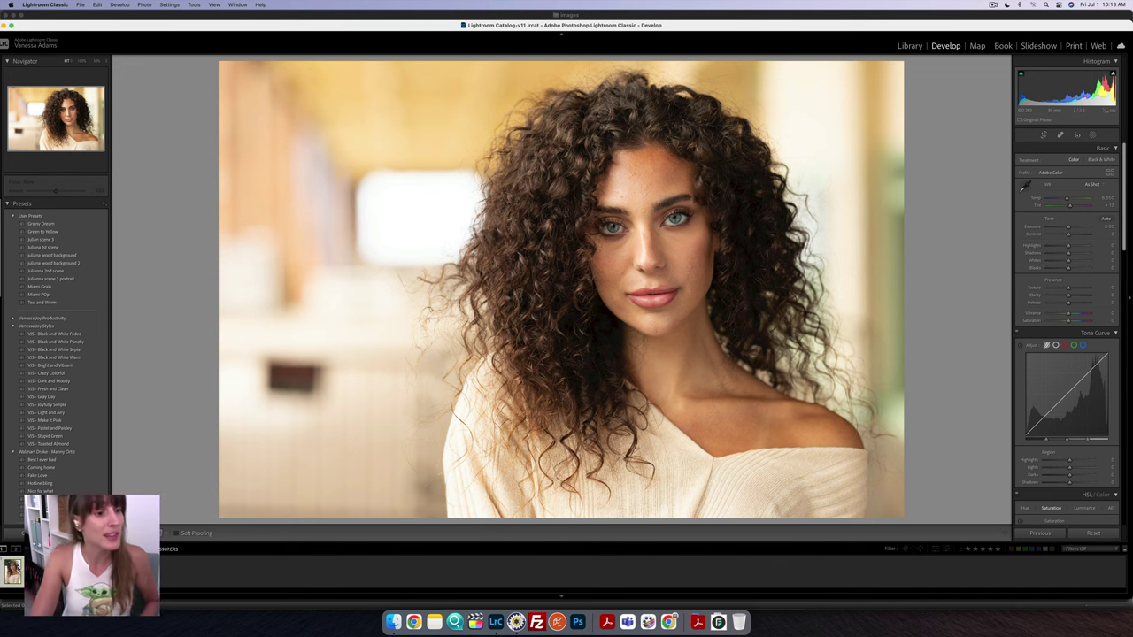
pyautogui.press('Right')
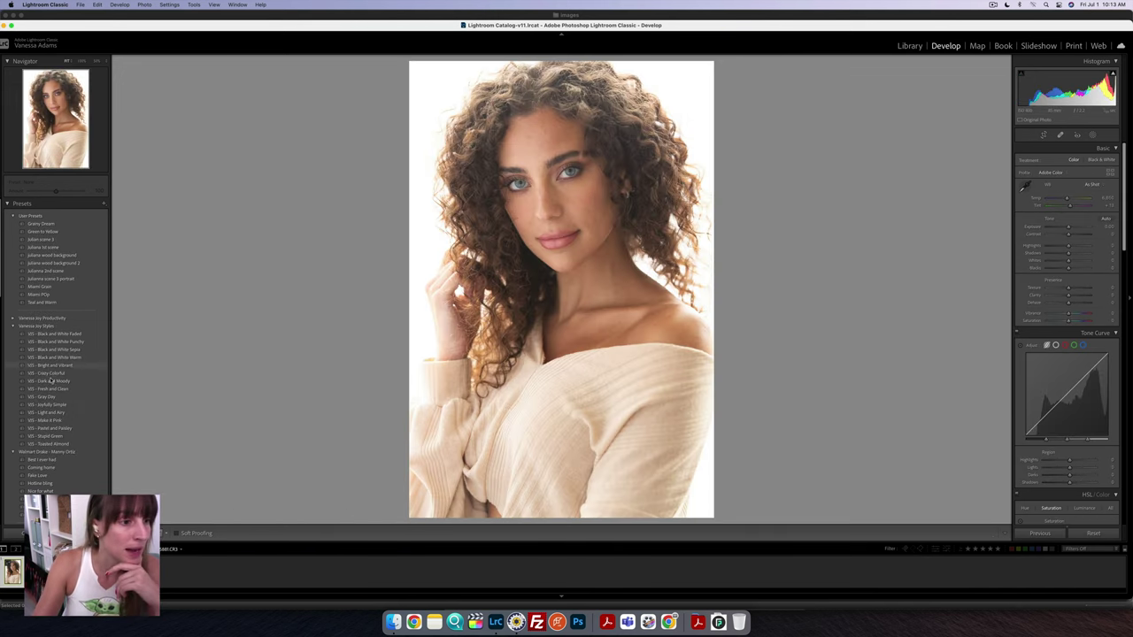
pyautogui.click(56, 404)
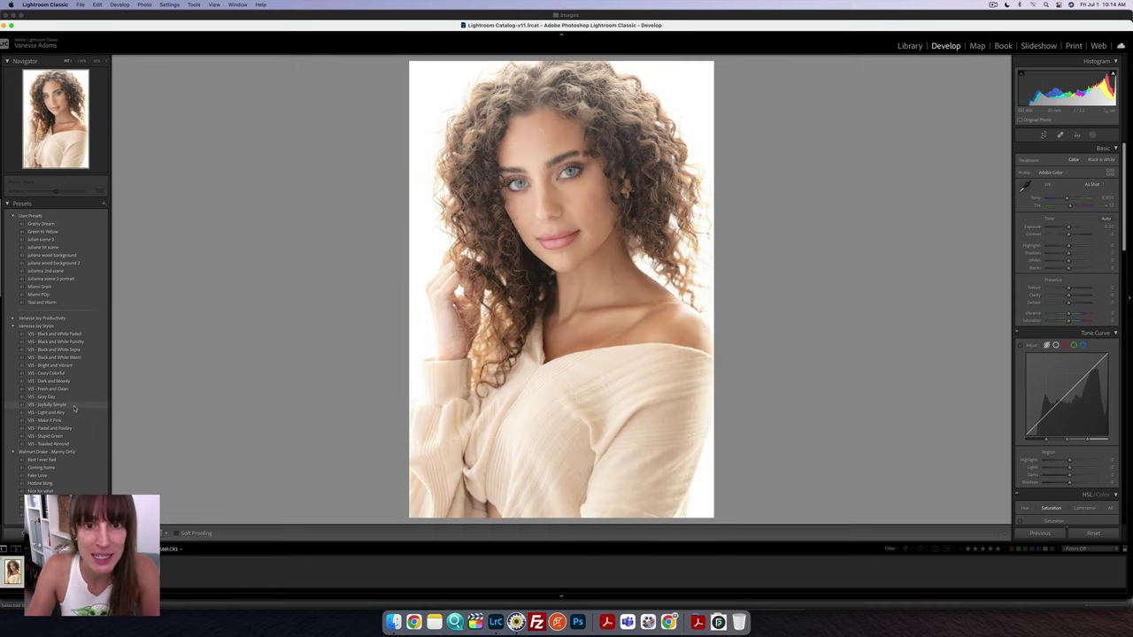
pyautogui.click(77, 406)
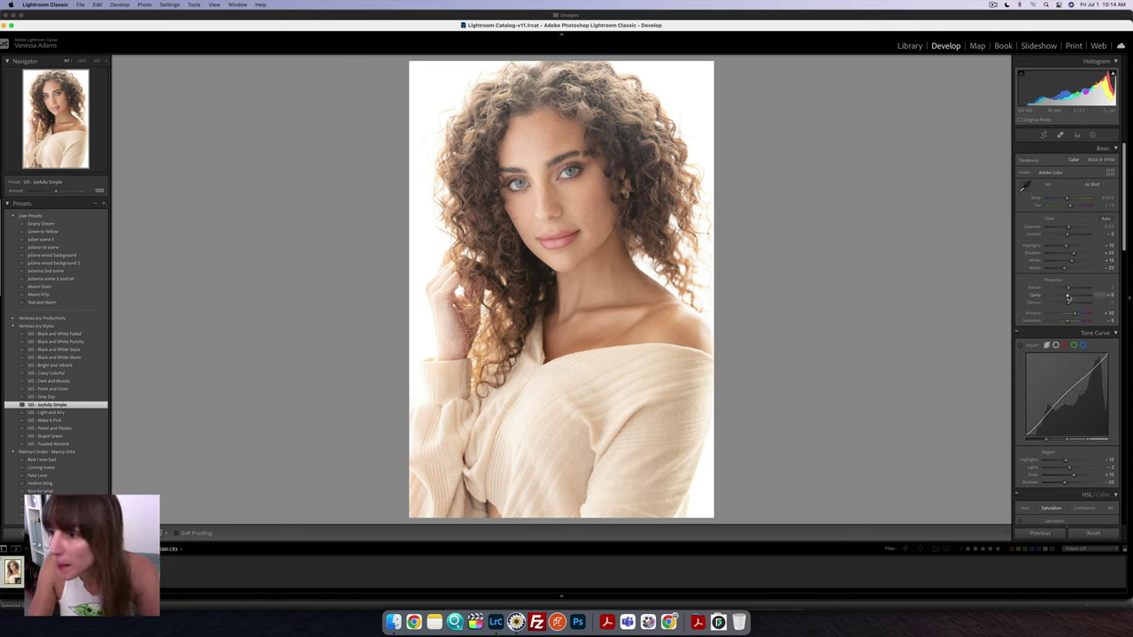
# Lower the white-background portrait's Clarity and set its Blacks to about -27
pyautogui.moveTo(1067, 299); pyautogui.dragTo(1070, 298)
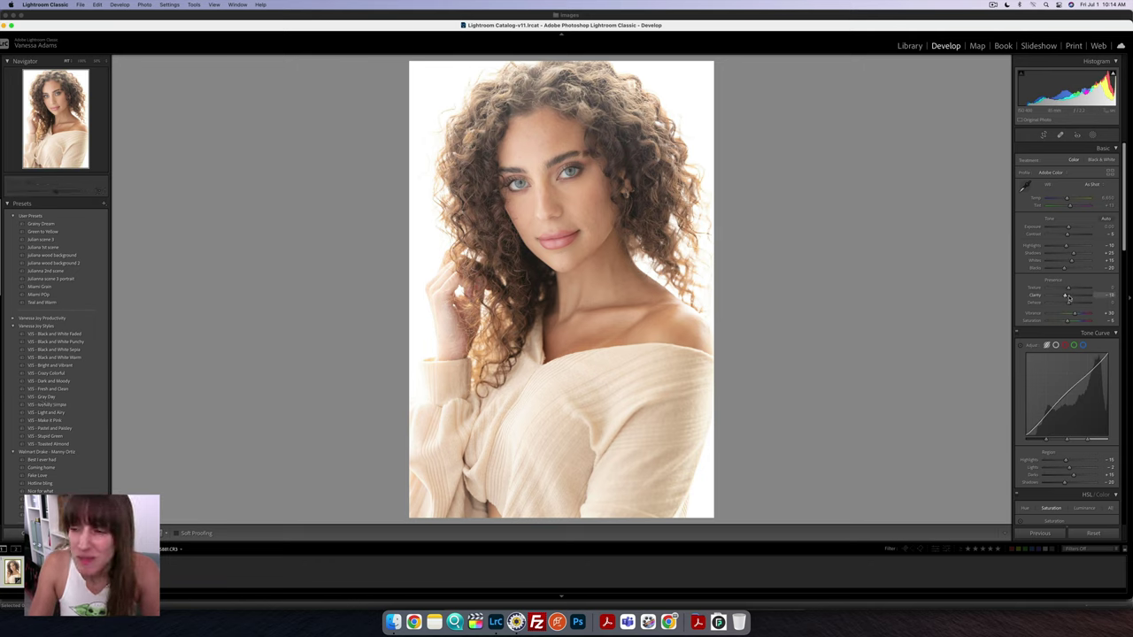
pyautogui.moveTo(1065, 270); pyautogui.dragTo(1062, 269)
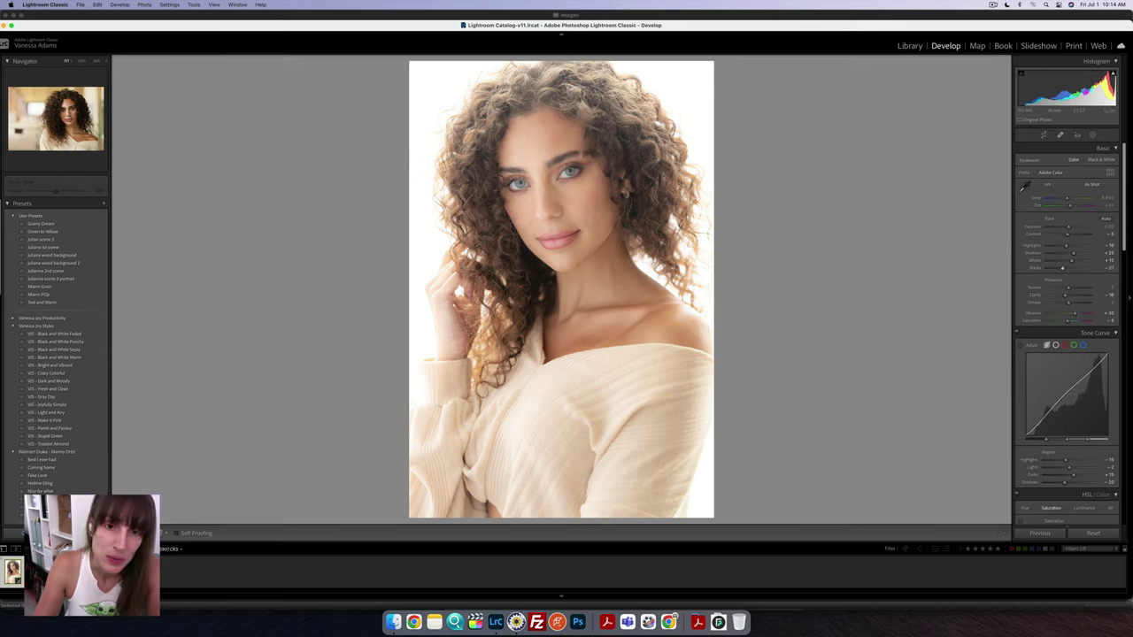
# Apply the VJS - Light and Airy preset to the warm-background portrait and lower its Exposure to about -0.45
pyautogui.press('super+shift+r')
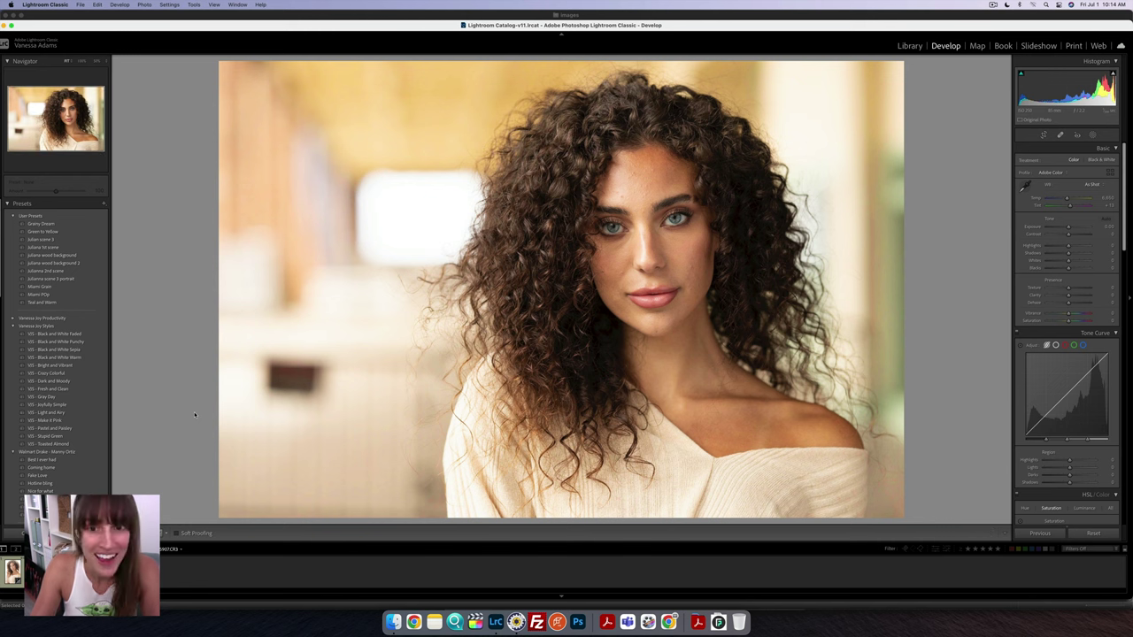
pyautogui.click(58, 413)
pyautogui.click(59, 421)
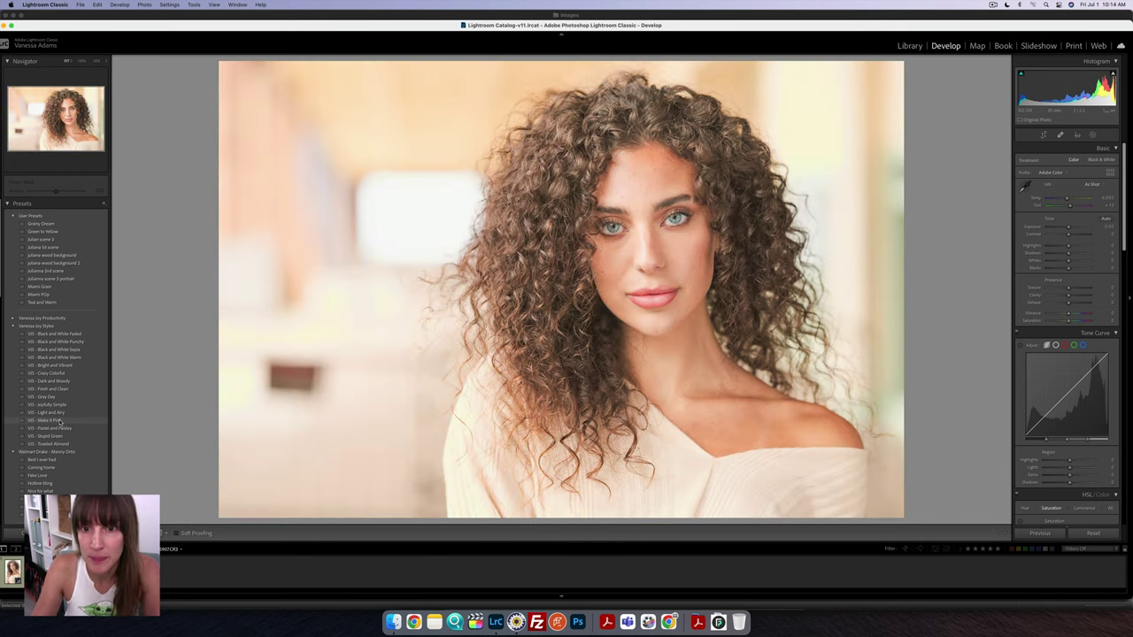
pyautogui.click(58, 414)
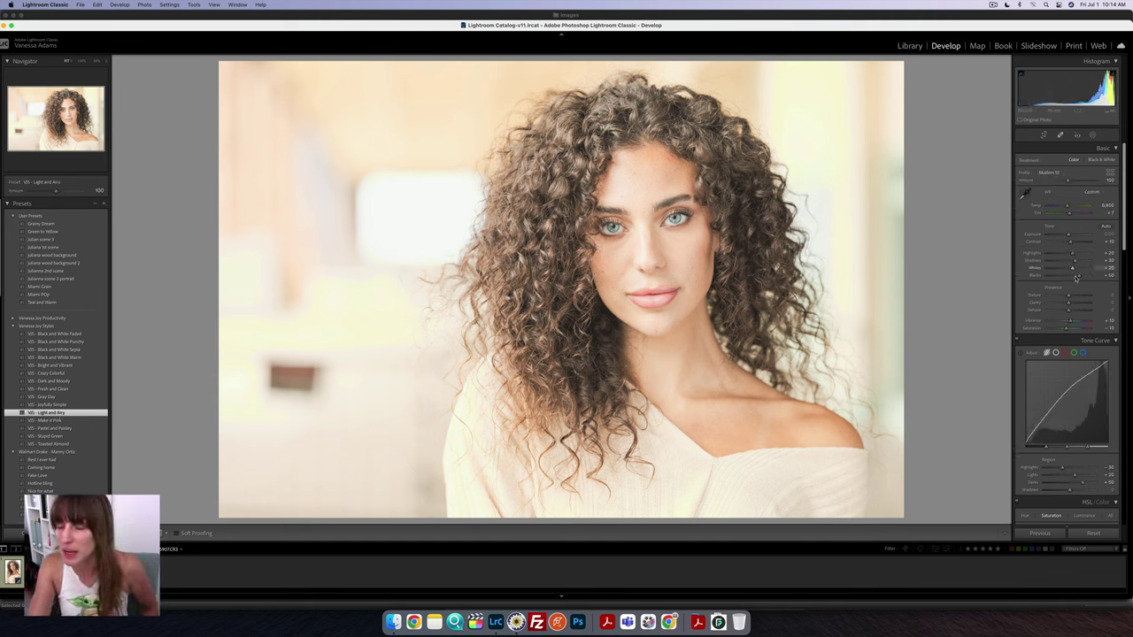
pyautogui.moveTo(1069, 238); pyautogui.dragTo(1067, 236)
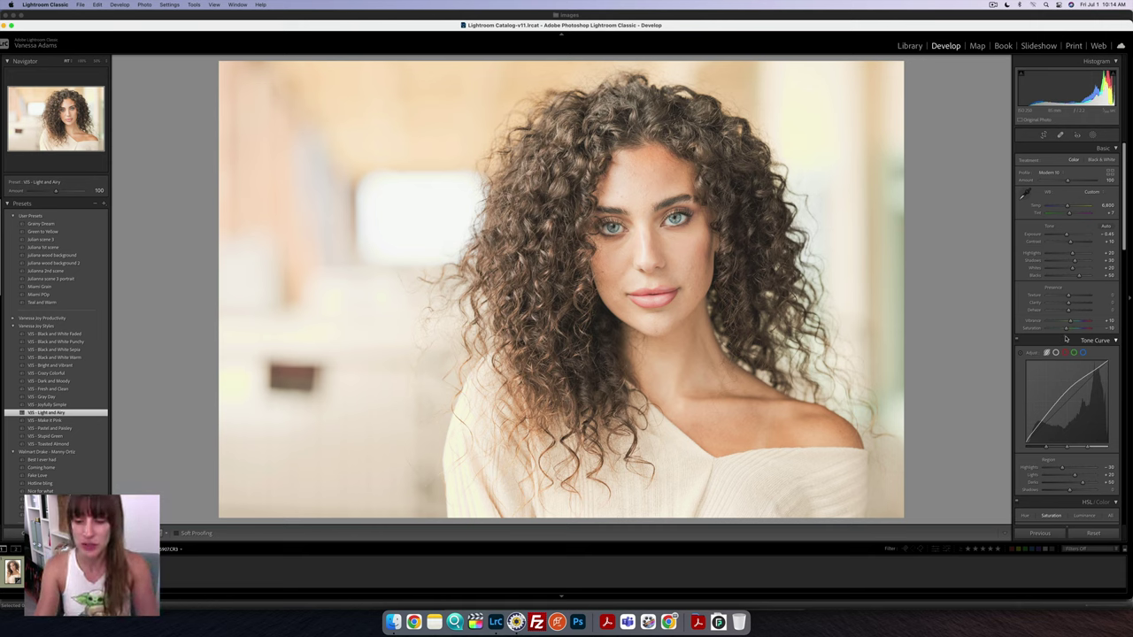
# Compare the warm-background portrait's edit with its original version, toggling between before and after
pyautogui.press('\\')
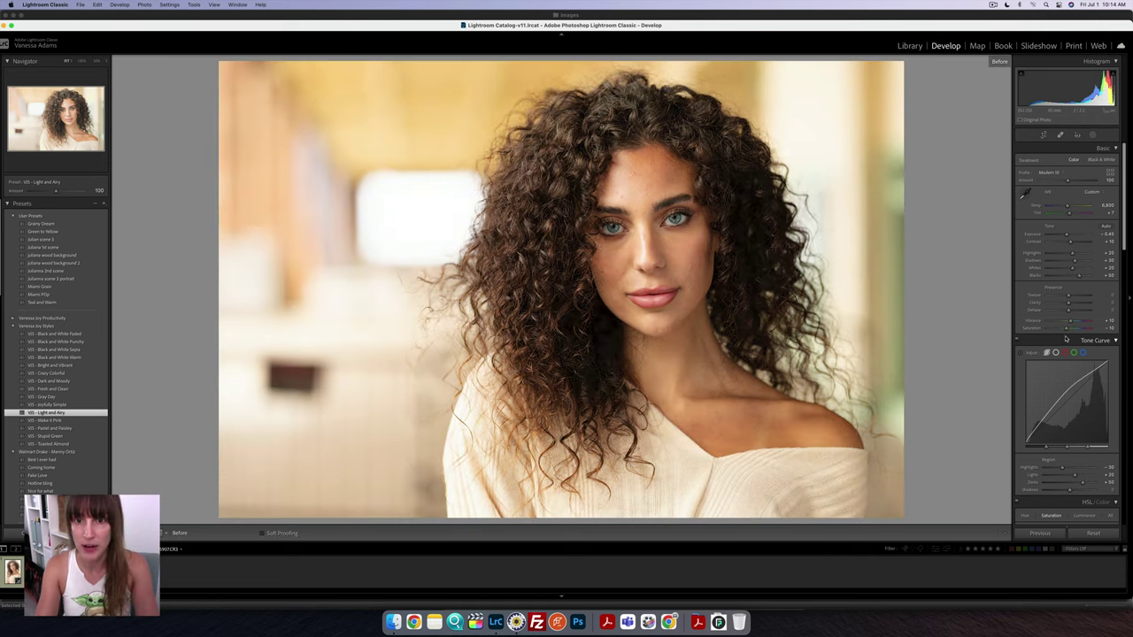
pyautogui.press('\\')
pyautogui.press('\\')
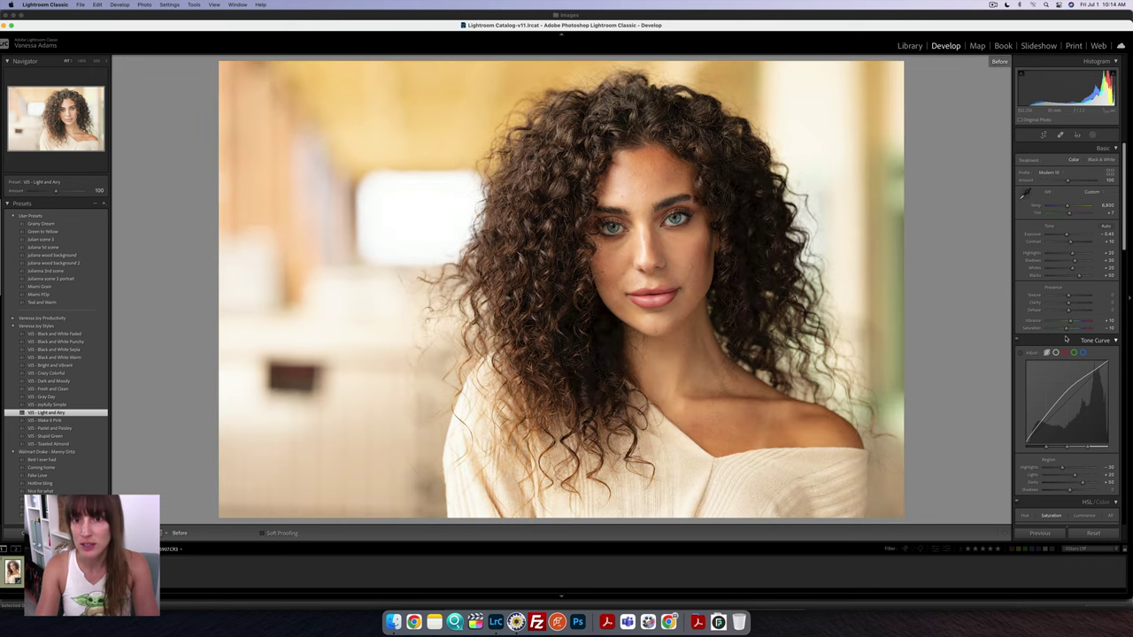
pyautogui.press('\\')
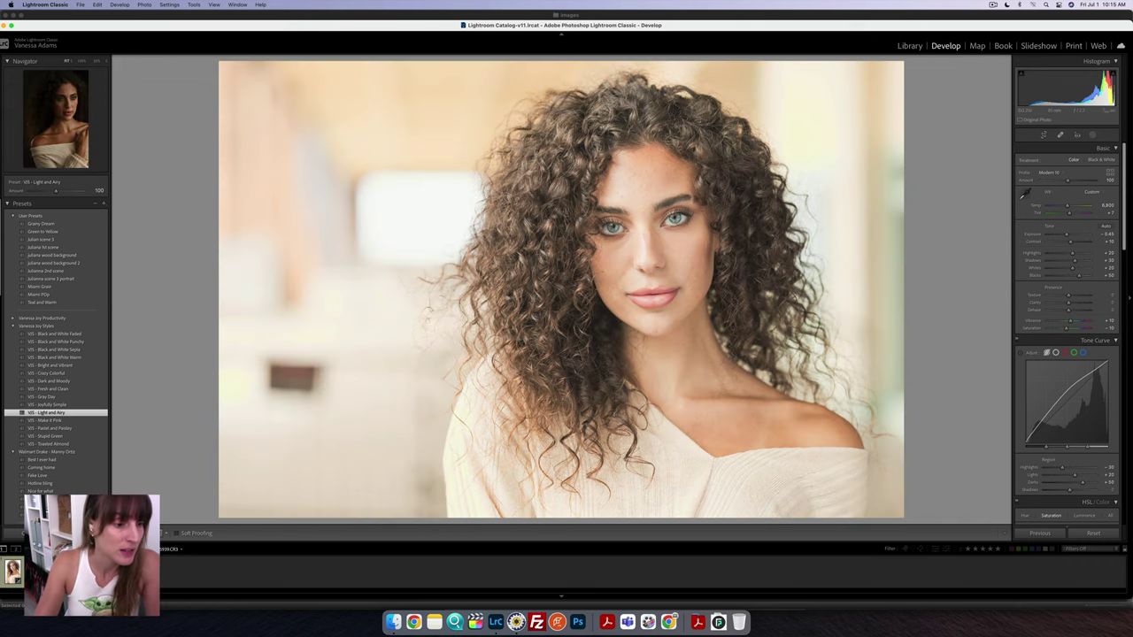
# Move on to the dark-background portrait and apply the VJS - Joyfully Simple preset
pyautogui.press('Right')
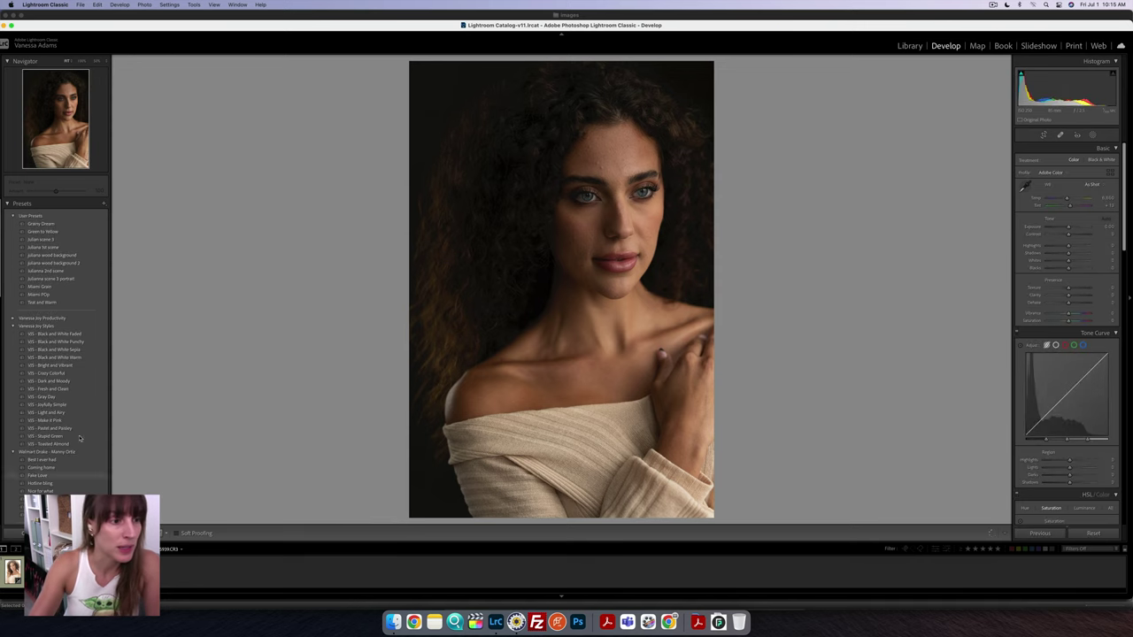
pyautogui.click(74, 383)
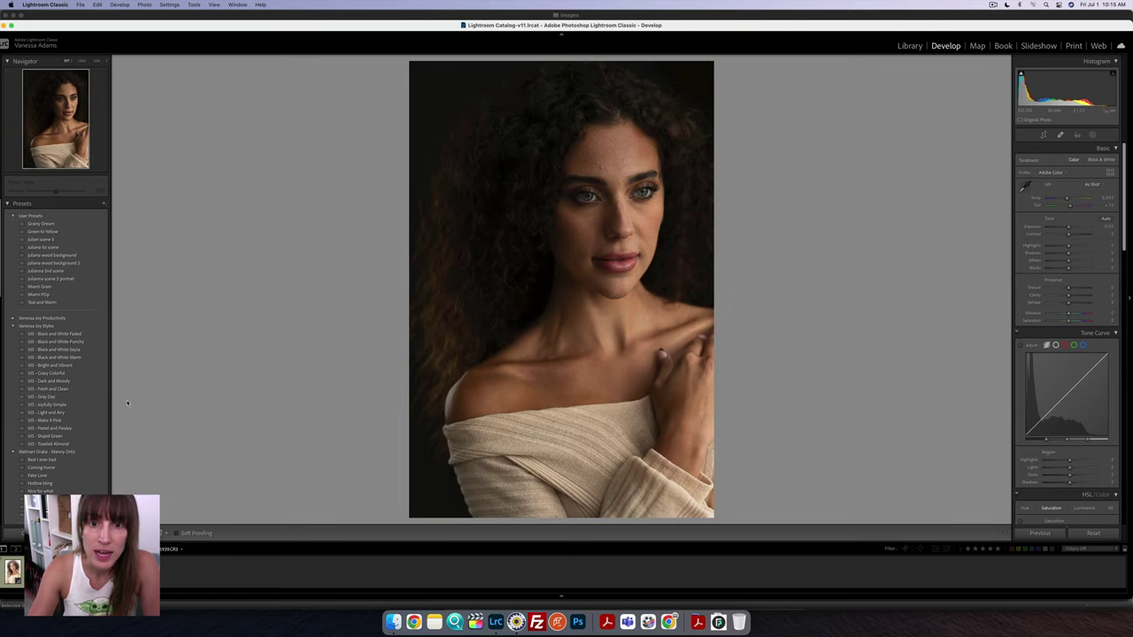
pyautogui.click(51, 405)
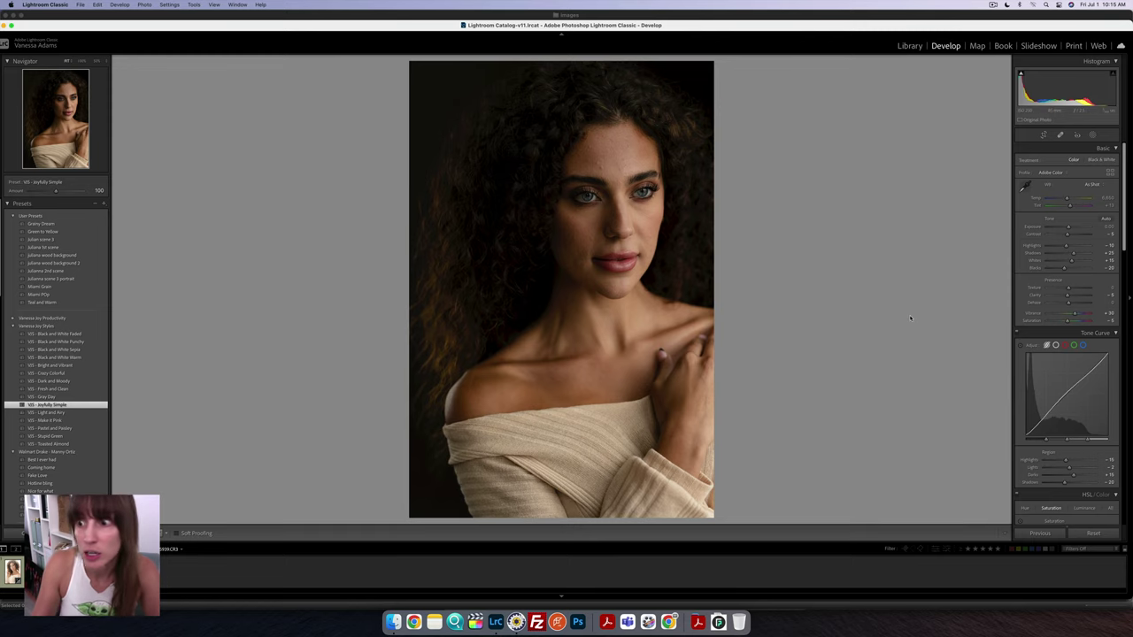
# Paint a warming brush mask over the hair on the shadow side of the dark-background portrait and check its effect on and off
pyautogui.click(1095, 135)
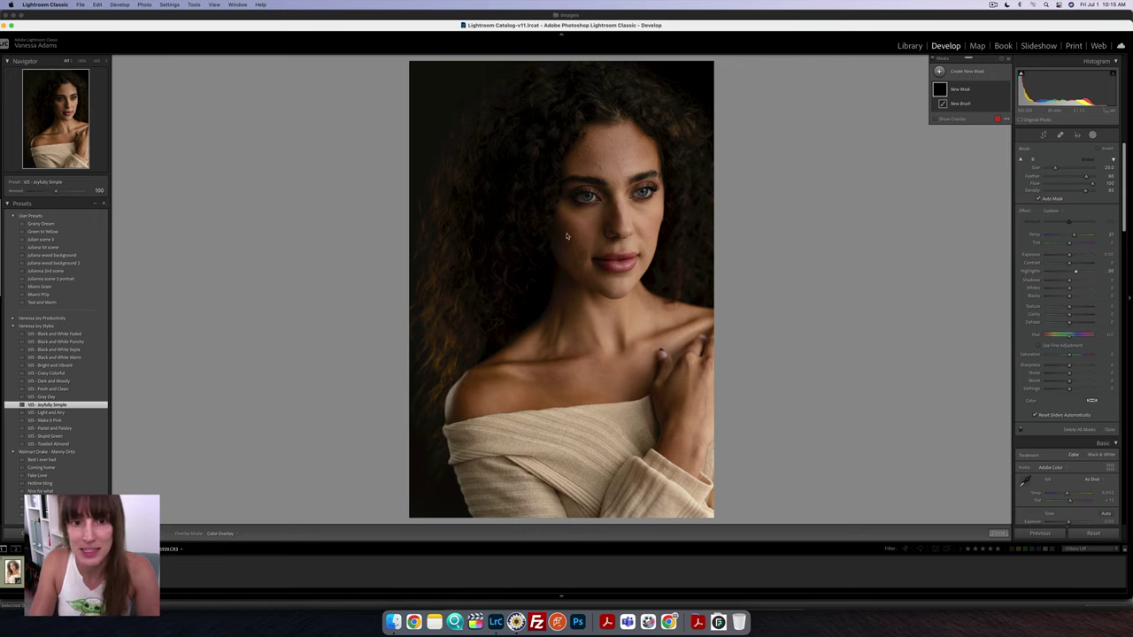
pyautogui.moveTo(444, 343)
pyautogui.mouseDown()
pyautogui.moveTo(478, 180)
pyautogui.moveTo(469, 93)
pyautogui.moveTo(499, 106)
pyautogui.moveTo(456, 266)
pyautogui.moveTo(450, 164)
pyautogui.moveTo(464, 174)
pyautogui.mouseUp()
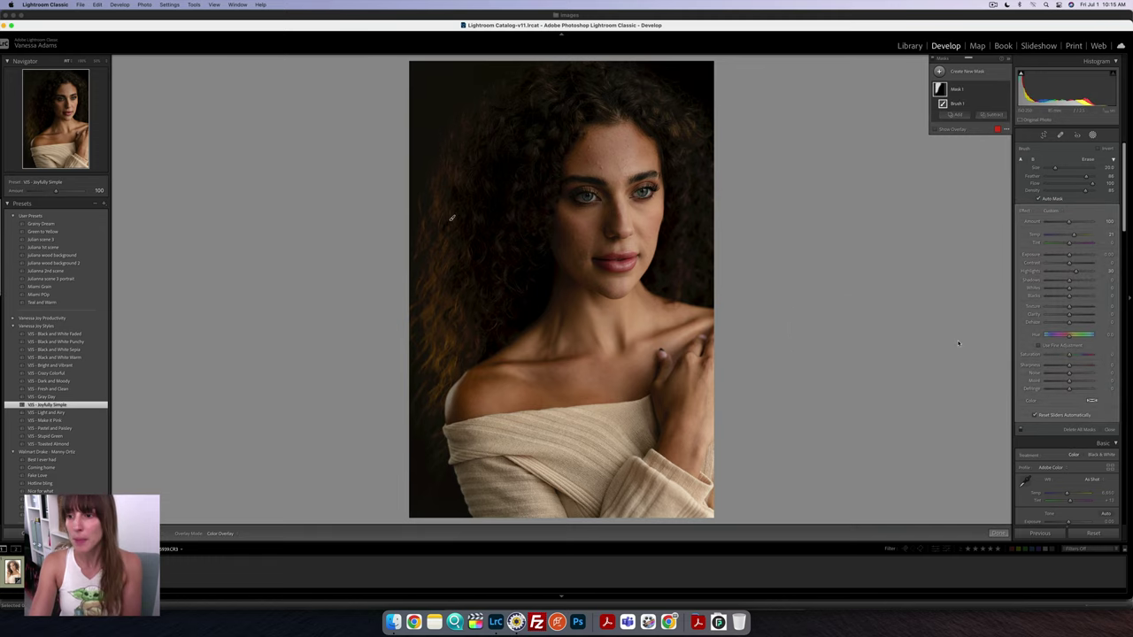
pyautogui.click(1023, 434)
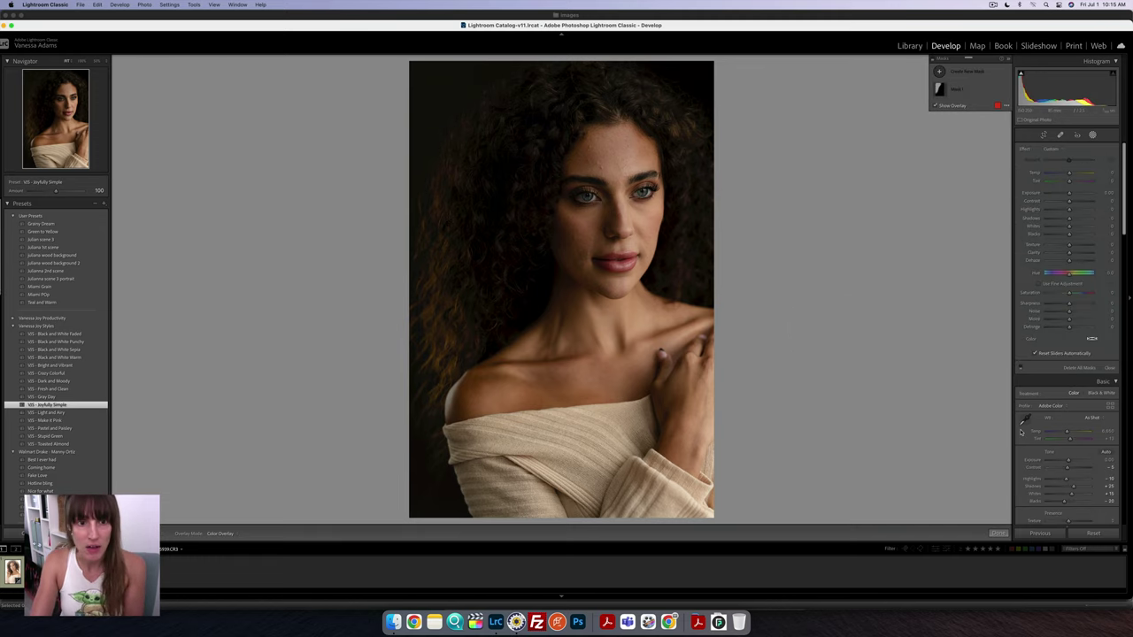
pyautogui.click(1022, 432)
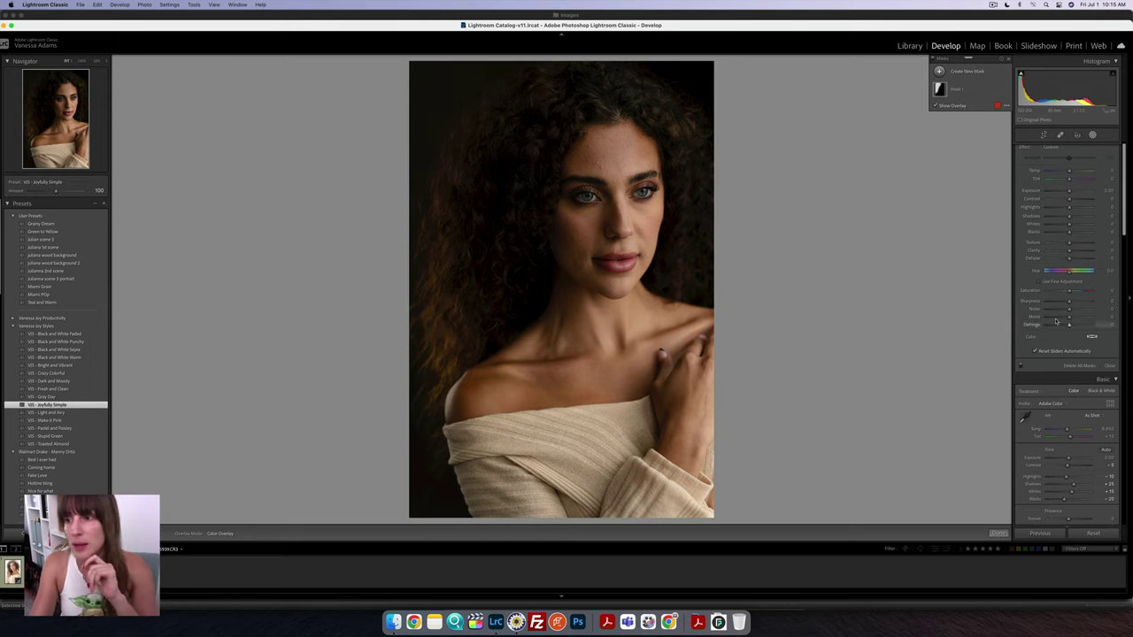
# Raise the Shadows of the hair's brush mask to bring out more detail in the curls
pyautogui.moveTo(1068, 224); pyautogui.dragTo(1075, 227)
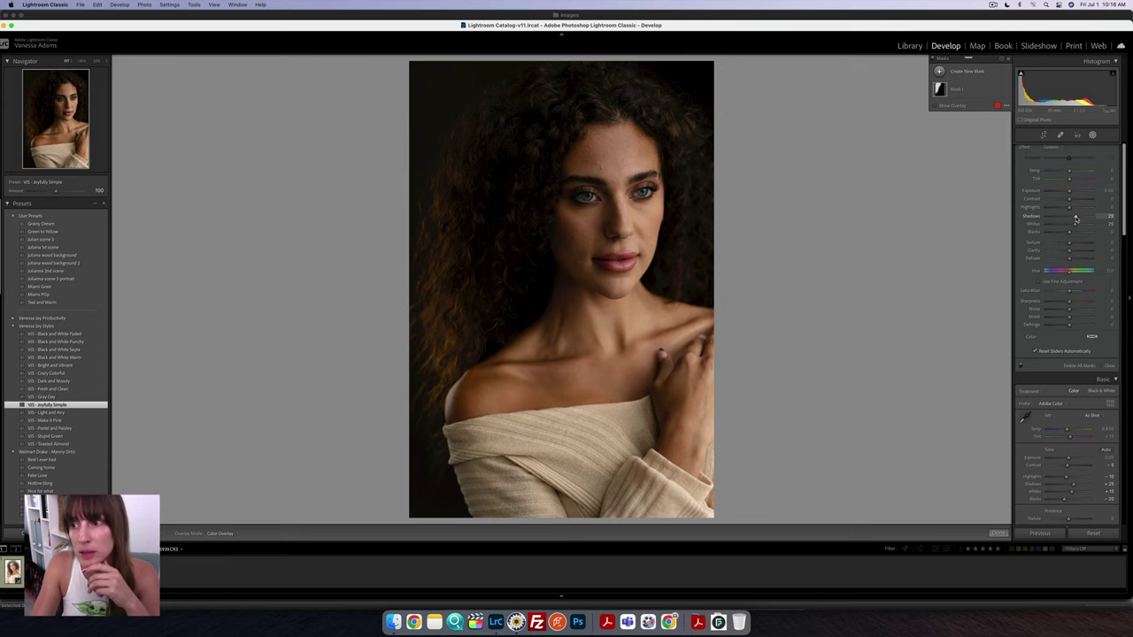
pyautogui.scroll(1, 1076, 221)
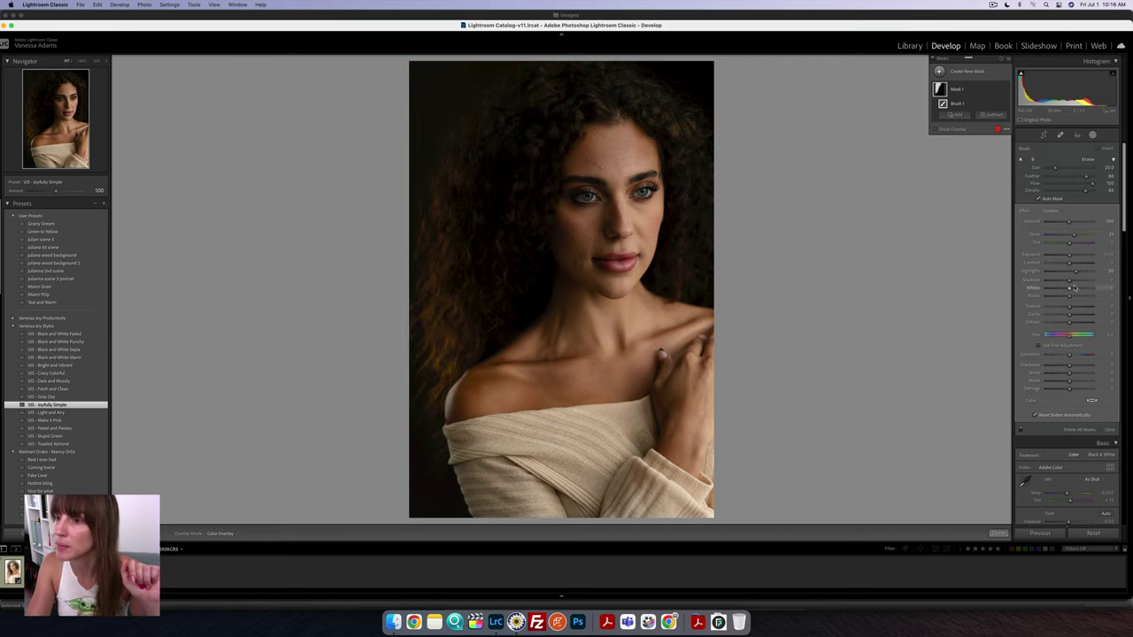
pyautogui.moveTo(1070, 282)
pyautogui.mouseDown()
pyautogui.moveTo(1086, 281)
pyautogui.moveTo(1074, 282)
pyautogui.mouseUp()
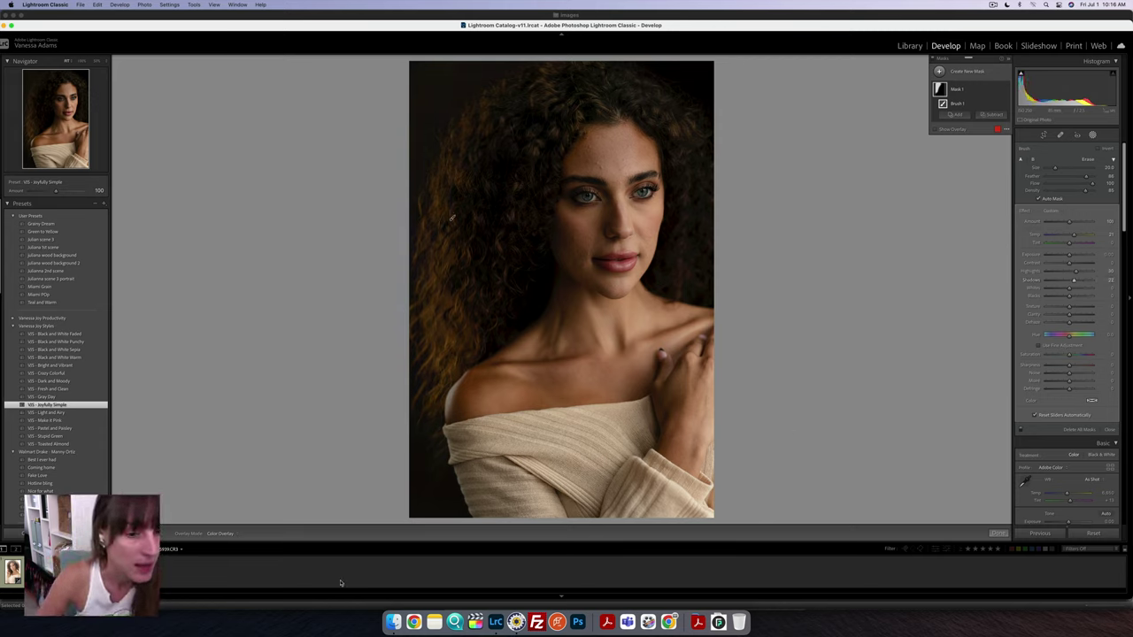
# Move on to the blue-lit night portrait, apply the VJS - Stupid Green preset and cool its Temp to about 3,163
pyautogui.press('Right')
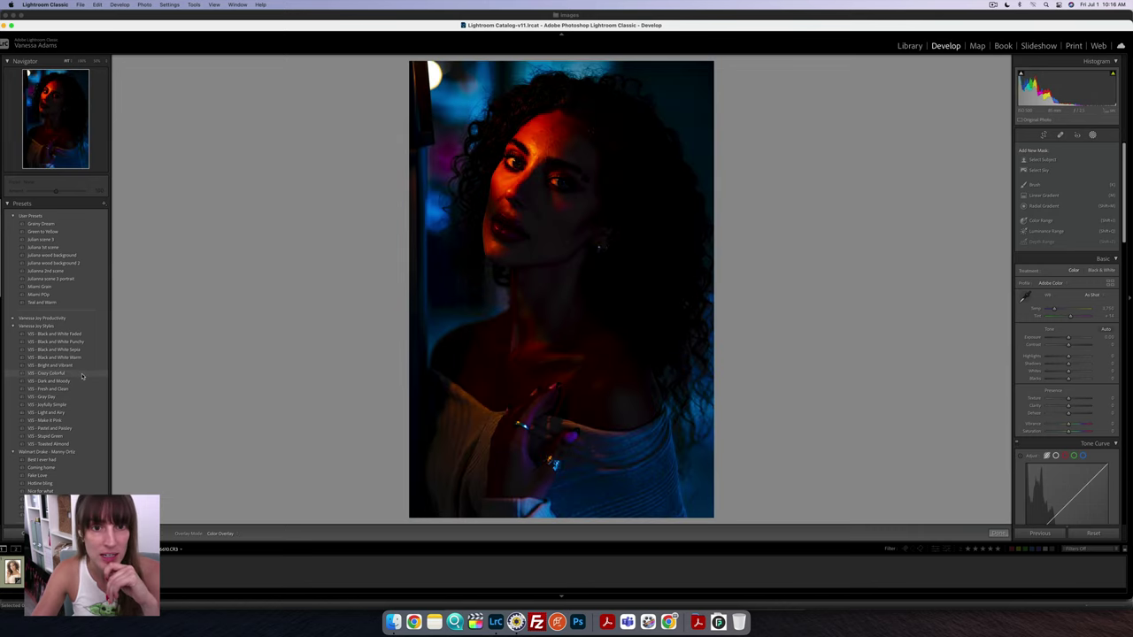
pyautogui.click(77, 439)
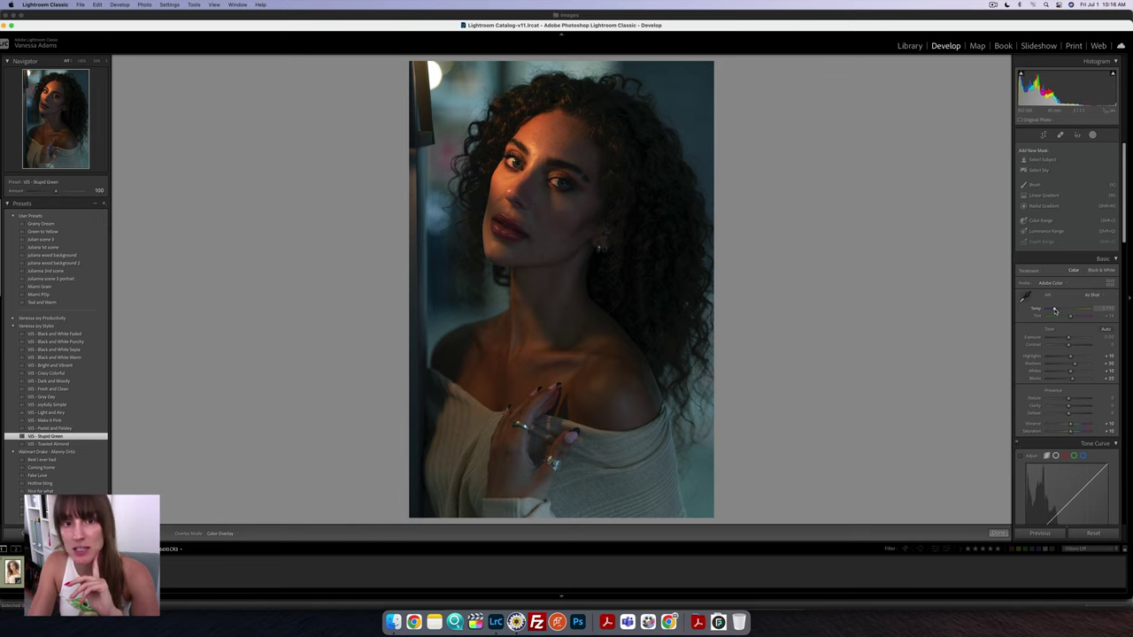
pyautogui.moveTo(1054, 309); pyautogui.dragTo(1053, 310)
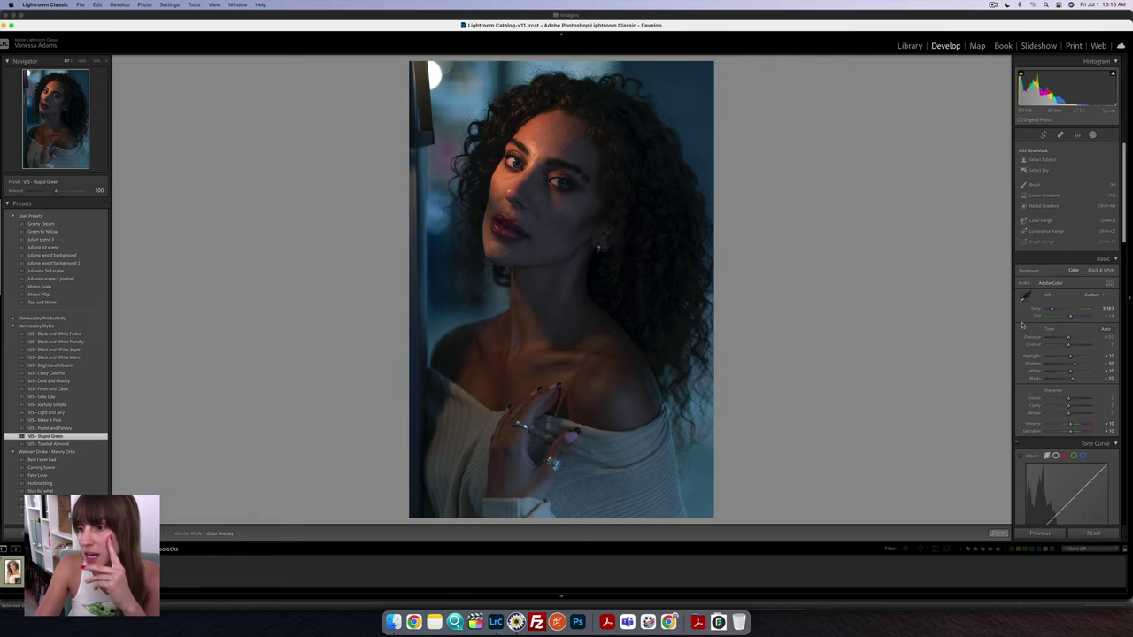
# Lower the night portrait's Blue luminance to about -41 and fine-tune its Orange and Yellow luminance
pyautogui.scroll(-10, 1065, 348)
pyautogui.scroll(-3, 1065, 348)
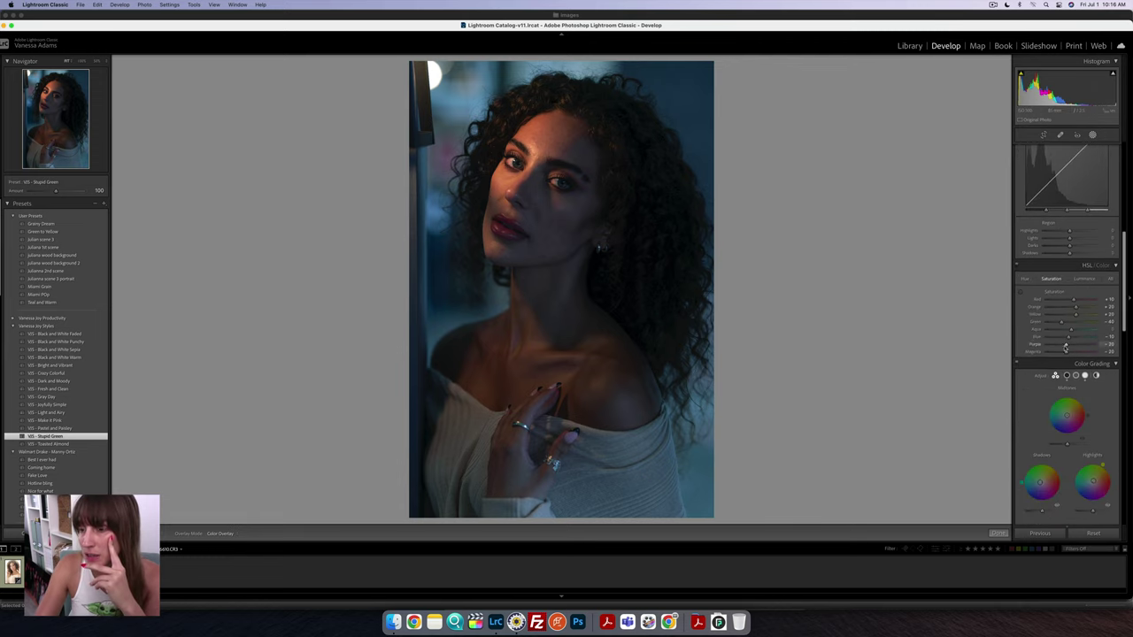
pyautogui.click(1084, 272)
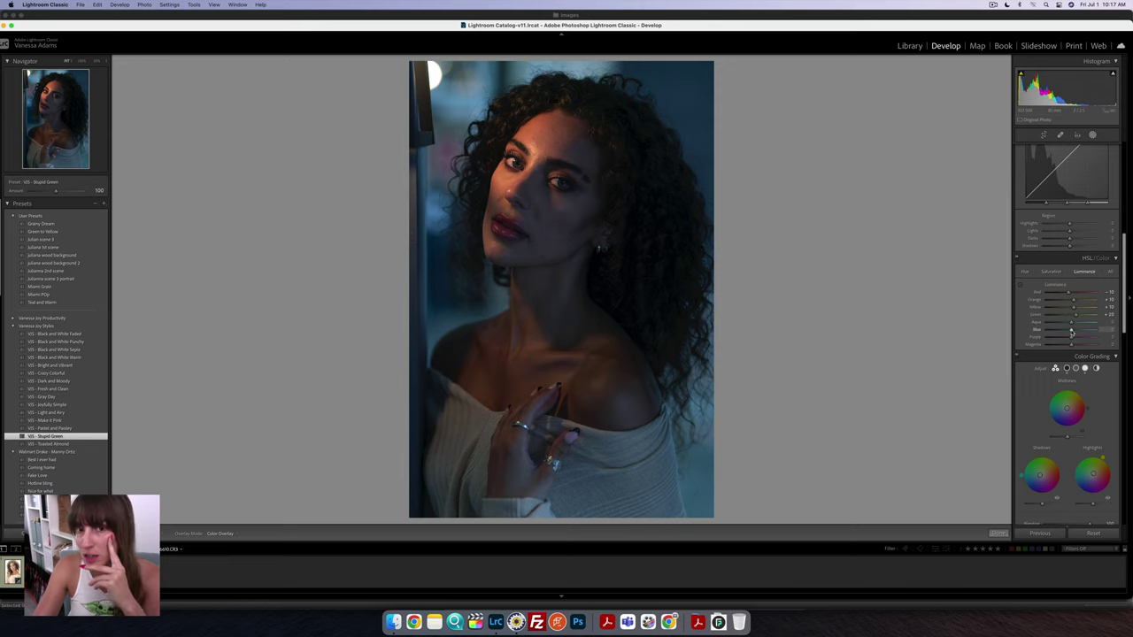
pyautogui.moveTo(1071, 332); pyautogui.dragTo(1062, 330)
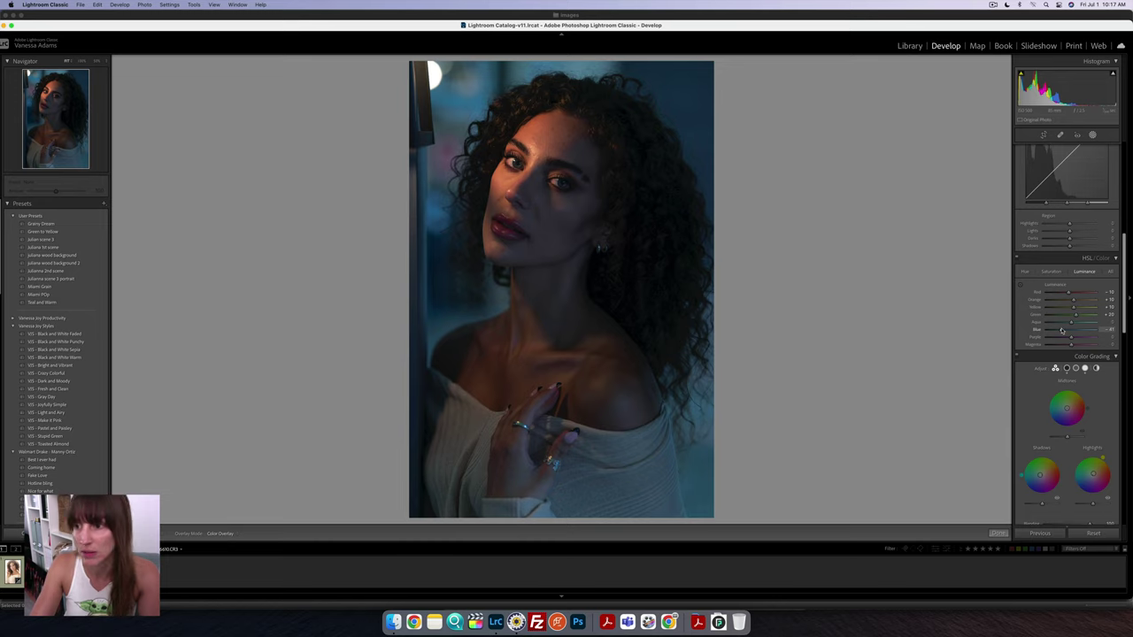
pyautogui.moveTo(1074, 303)
pyautogui.mouseDown()
pyautogui.moveTo(1085, 303)
pyautogui.moveTo(1071, 302)
pyautogui.mouseUp()
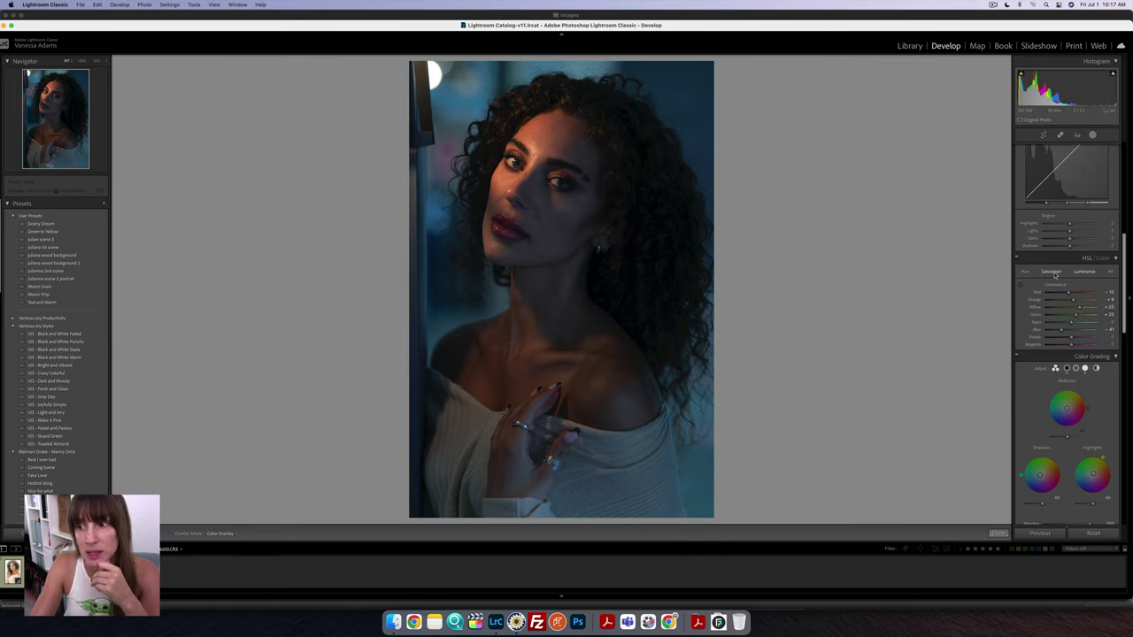
# Raise the night portrait's Blue saturation to about +25 and shift its Red hue to about +33
pyautogui.click(1053, 272)
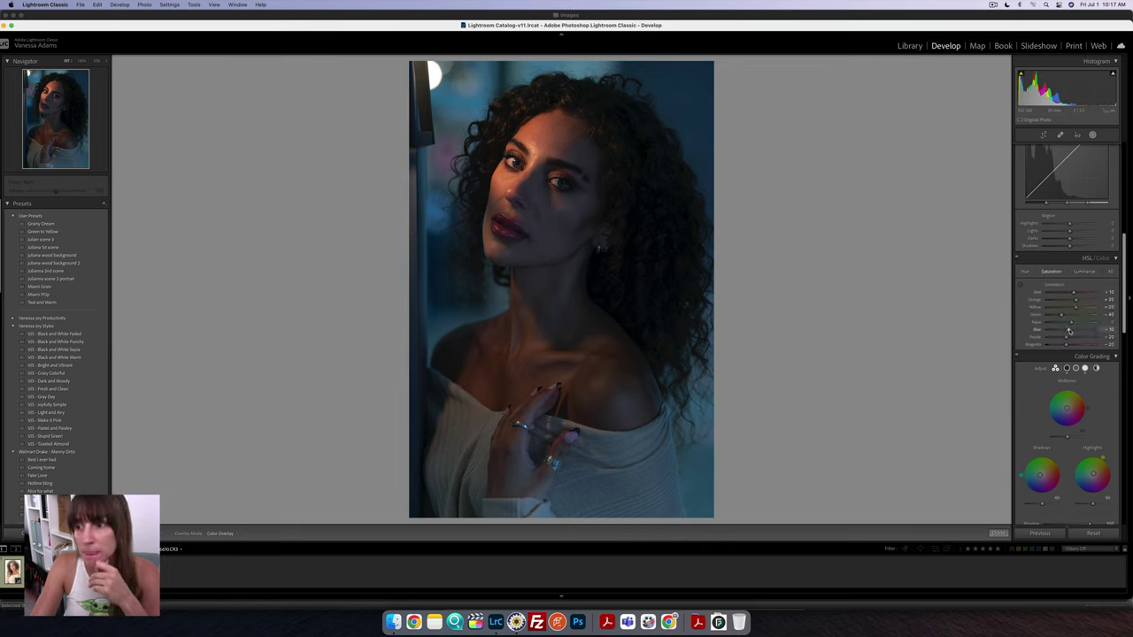
pyautogui.moveTo(1069, 330); pyautogui.dragTo(1077, 331)
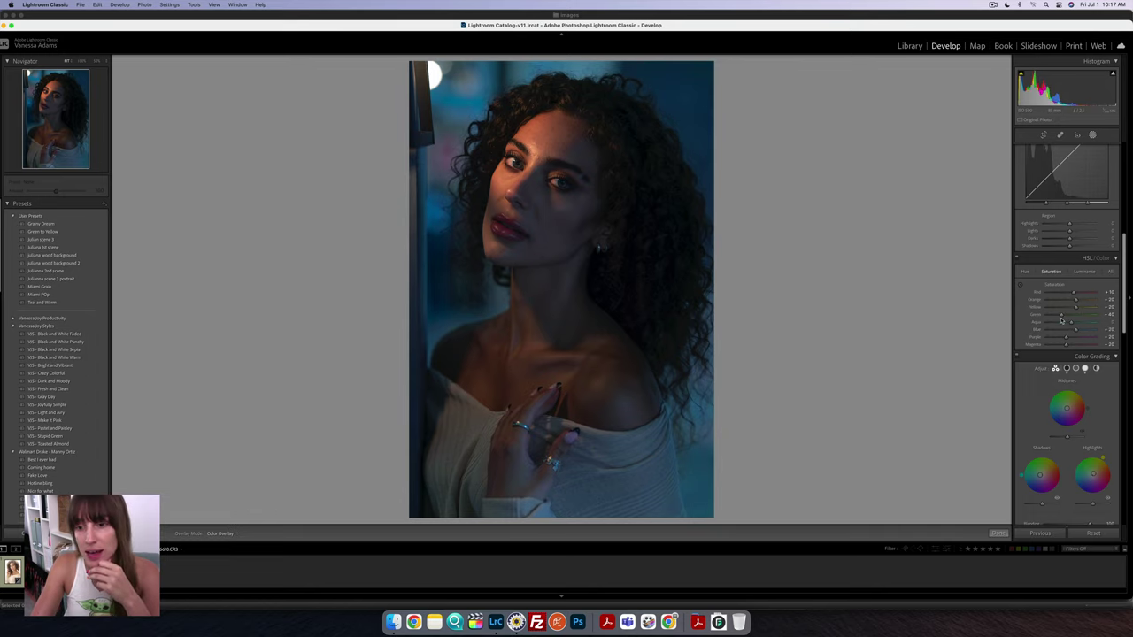
pyautogui.click(1025, 271)
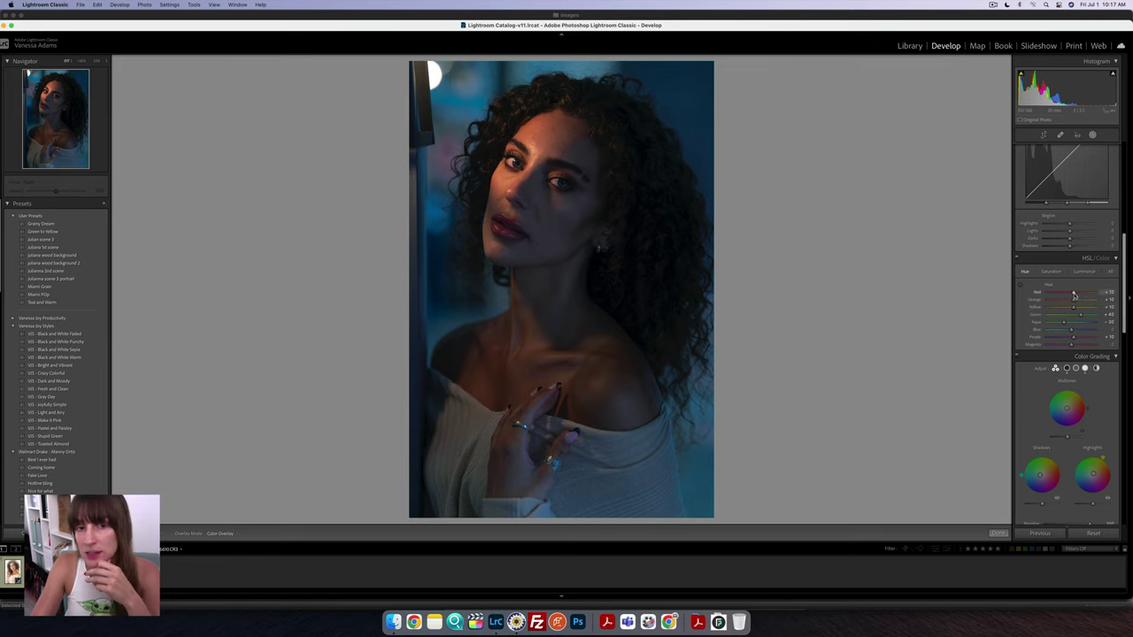
pyautogui.moveTo(1074, 295); pyautogui.dragTo(1080, 295)
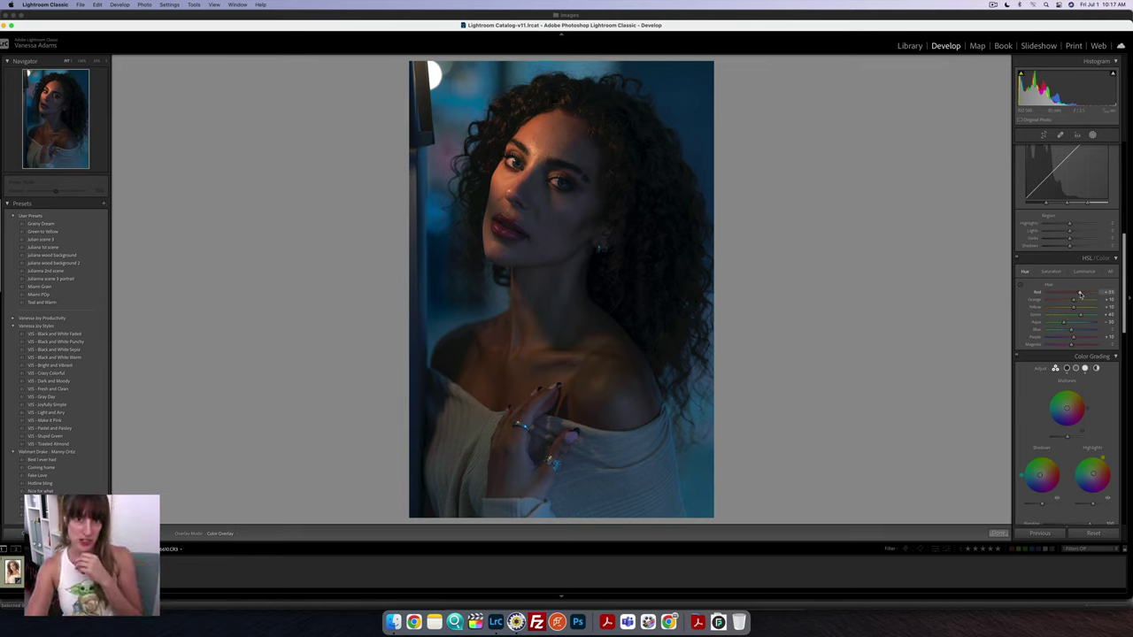
# Compare the night portrait with its original version and fine-tune its white balance to Temp about 3,220 and Tint +17
pyautogui.scroll(10, 1080, 295)
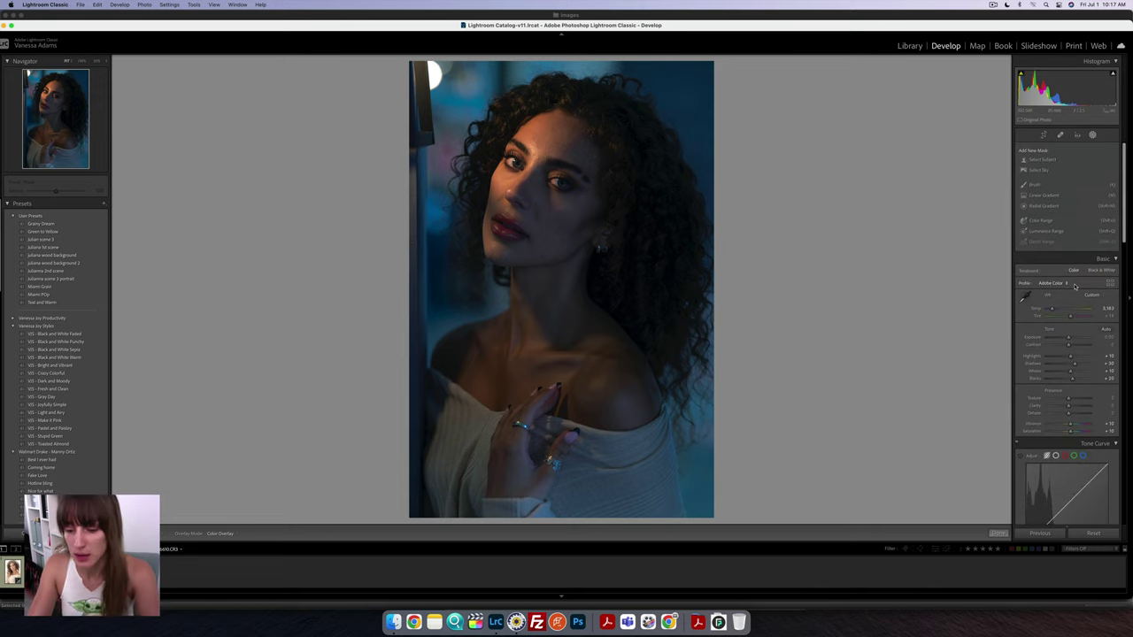
pyautogui.press('\\')
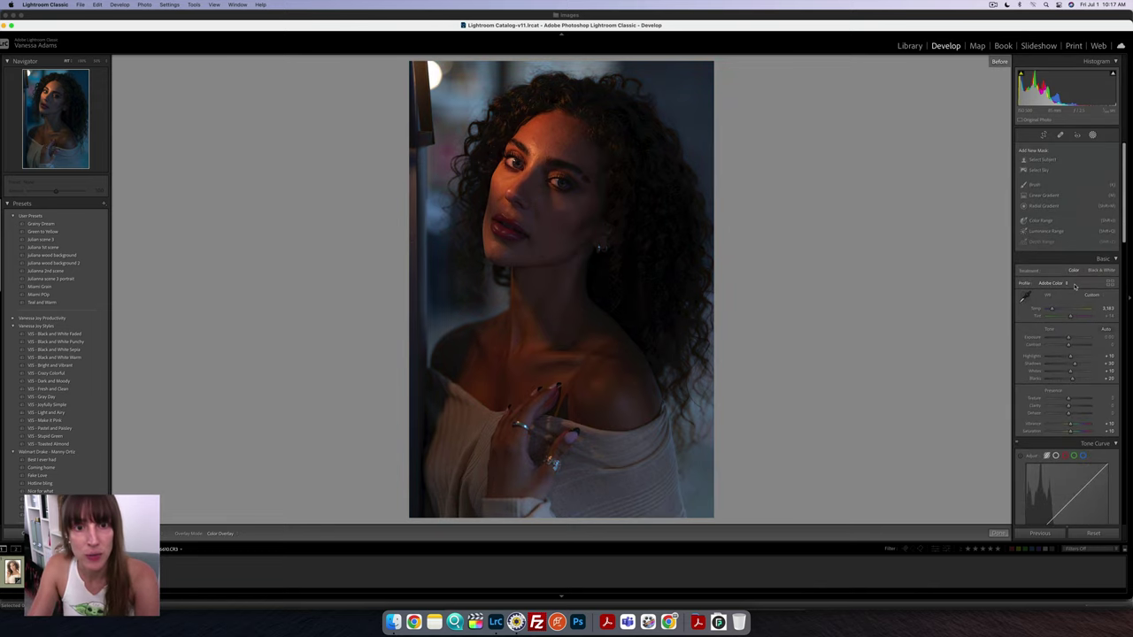
pyautogui.press('\\')
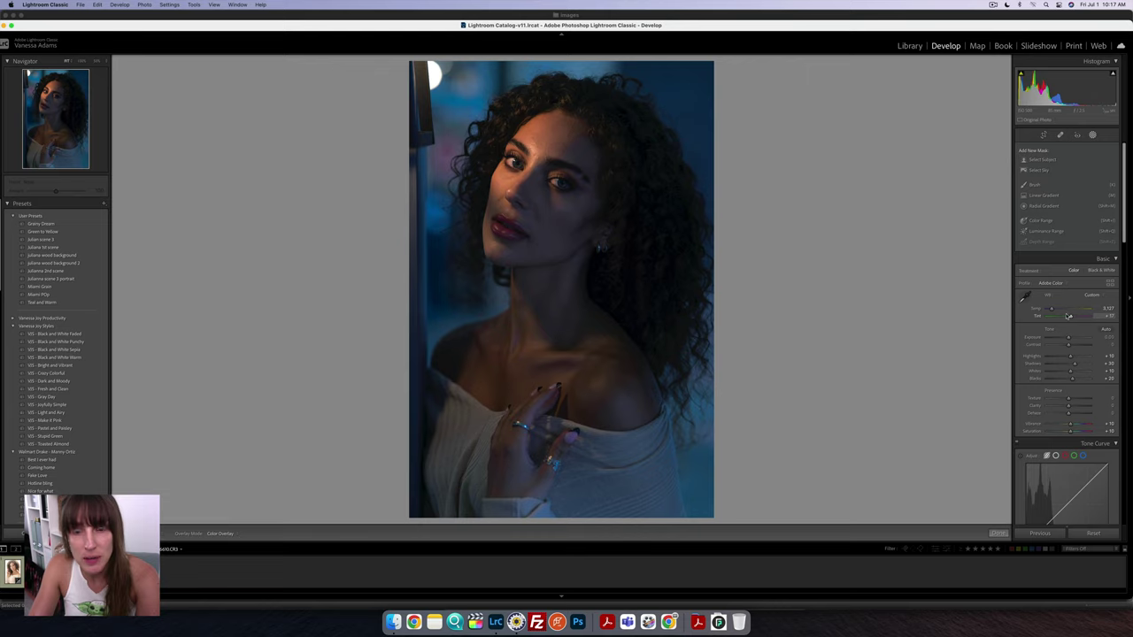
pyautogui.moveTo(1052, 309); pyautogui.dragTo(1051, 309)
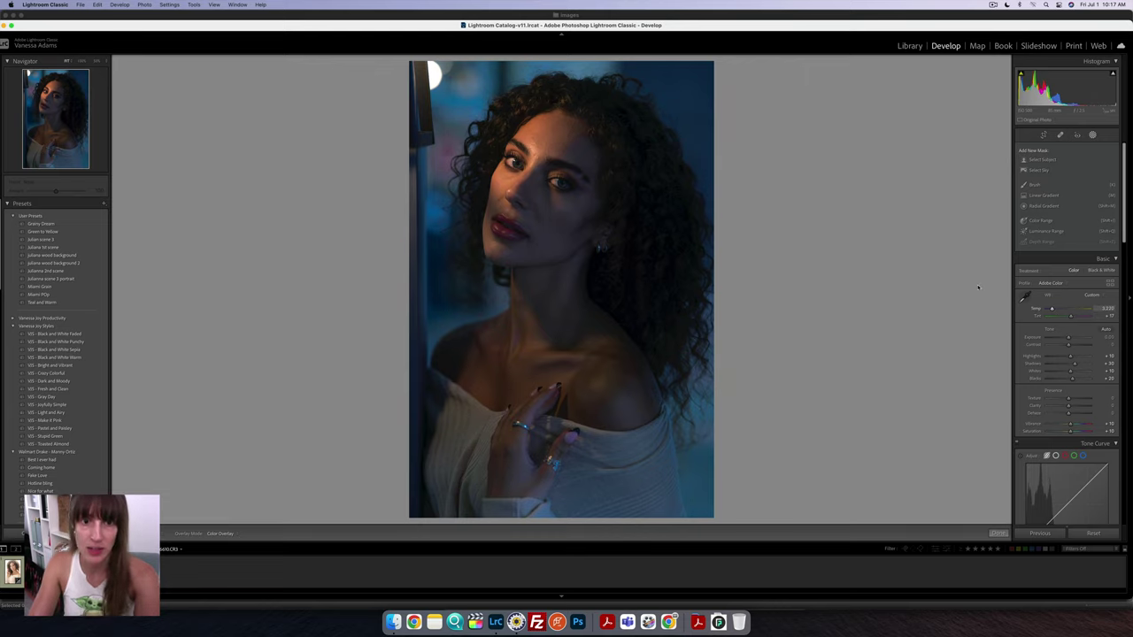
# Close masking and clone out the blemishes on the night portrait's forehead, cheek and jaw with Spot Removal
pyautogui.click(1094, 135)
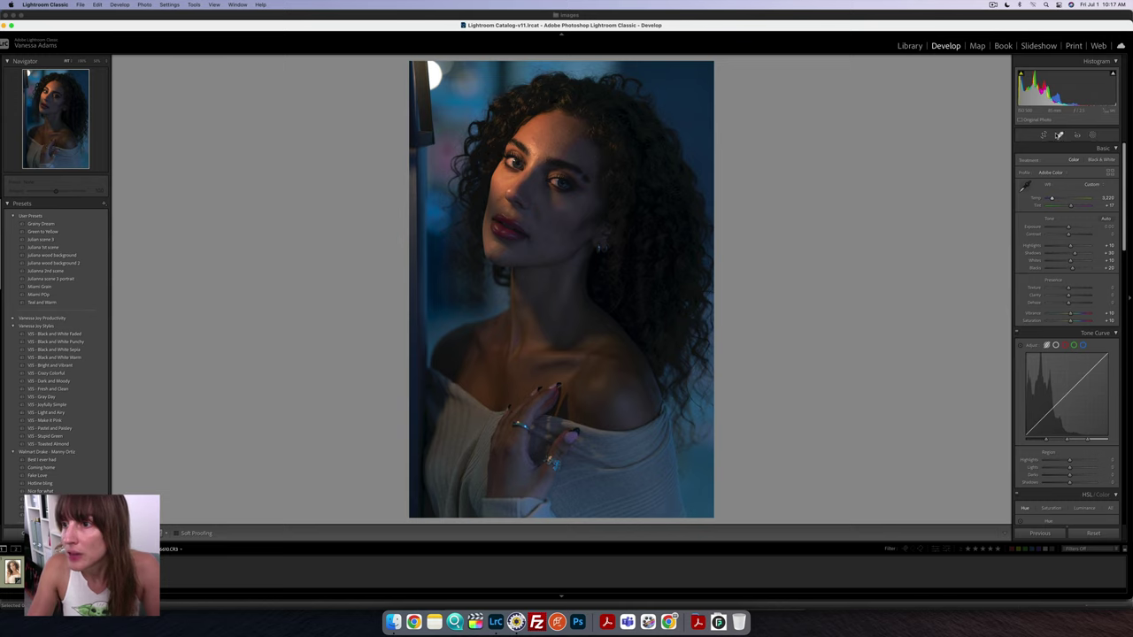
pyautogui.click(1058, 135)
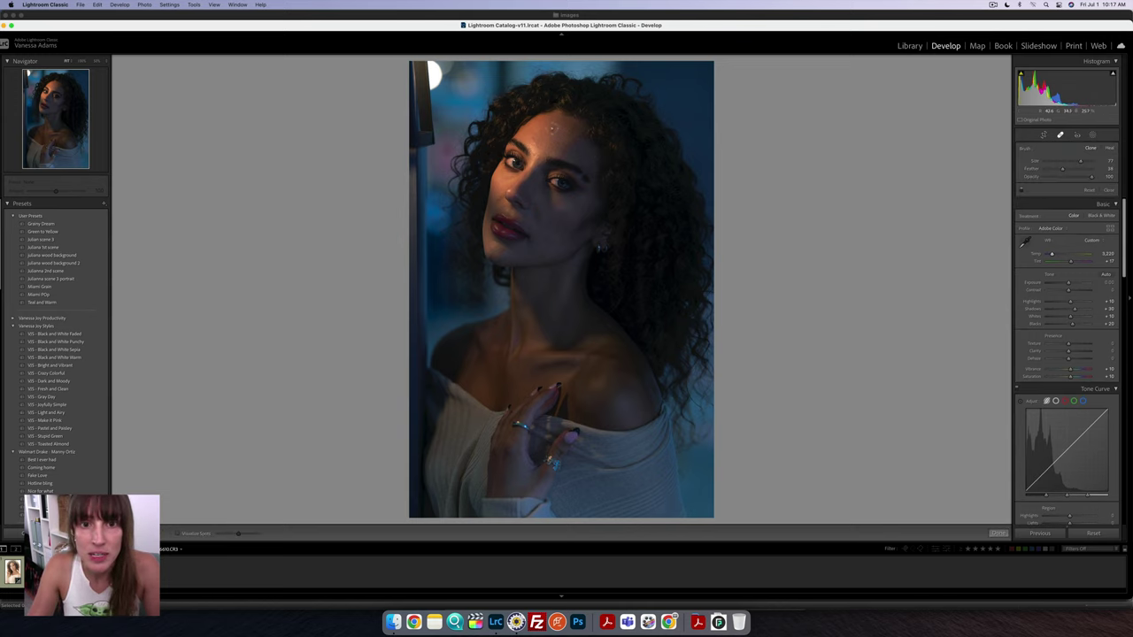
pyautogui.click(552, 141)
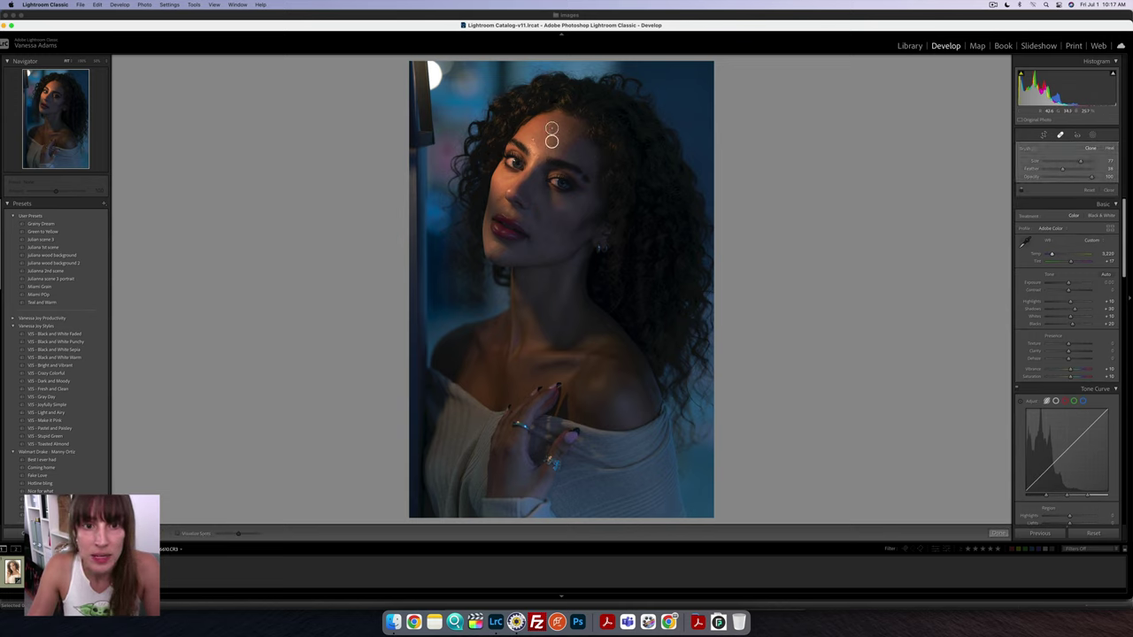
pyautogui.click(533, 138)
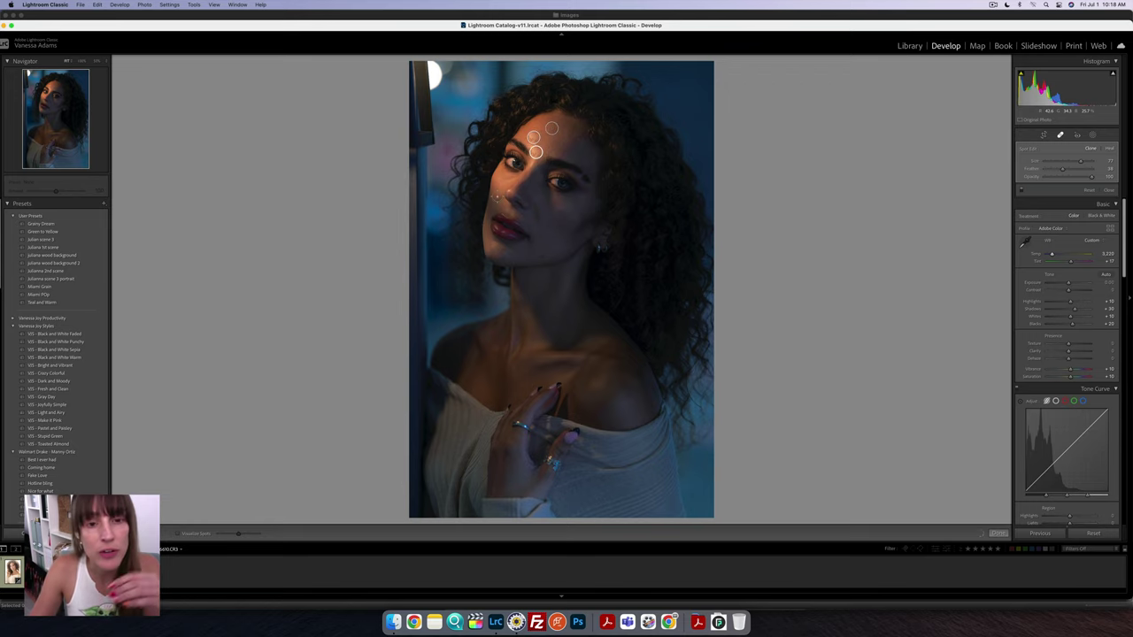
pyautogui.click(497, 196)
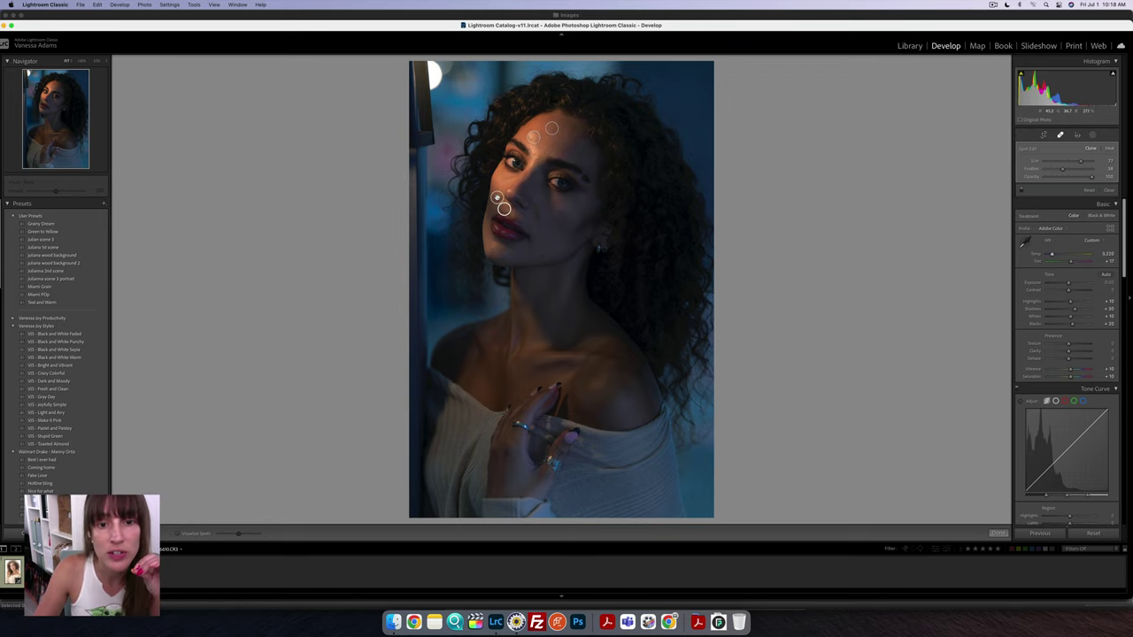
pyautogui.click(541, 256)
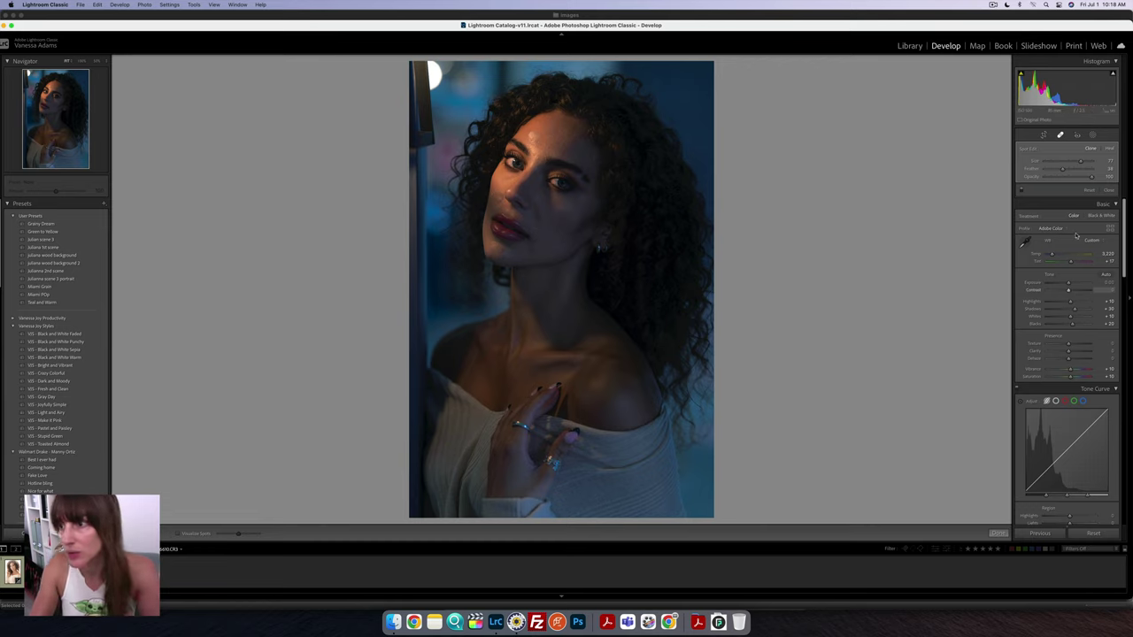
# Switch the night portrait's spot retouching to Heal, rework the cheek spot and delete the spot above the eyebrow
pyautogui.click(1109, 151)
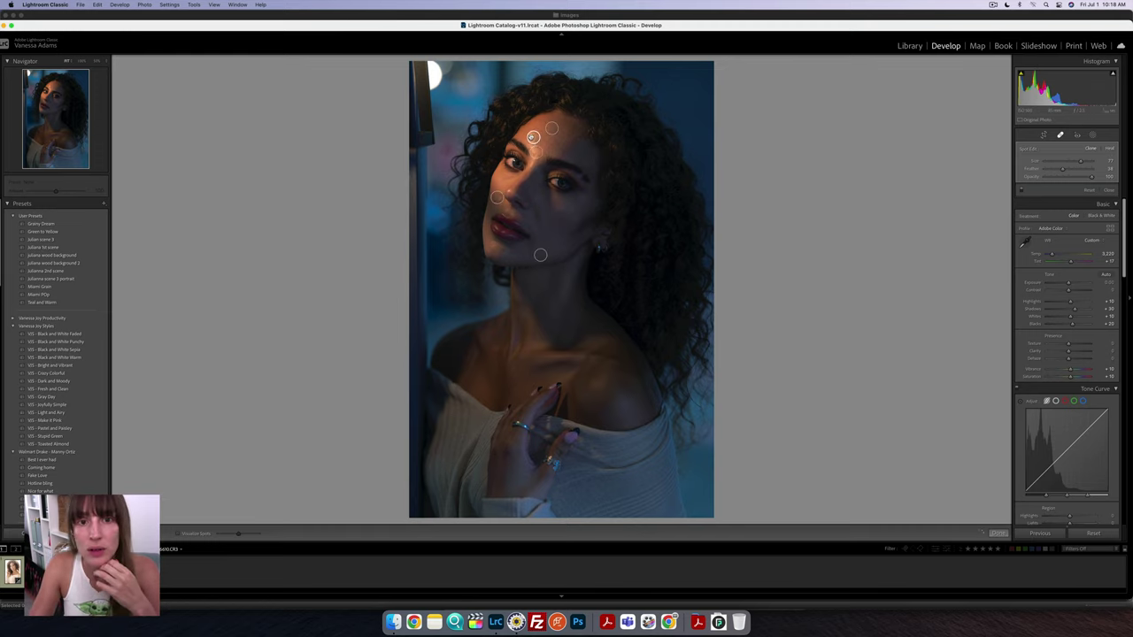
pyautogui.click(550, 129)
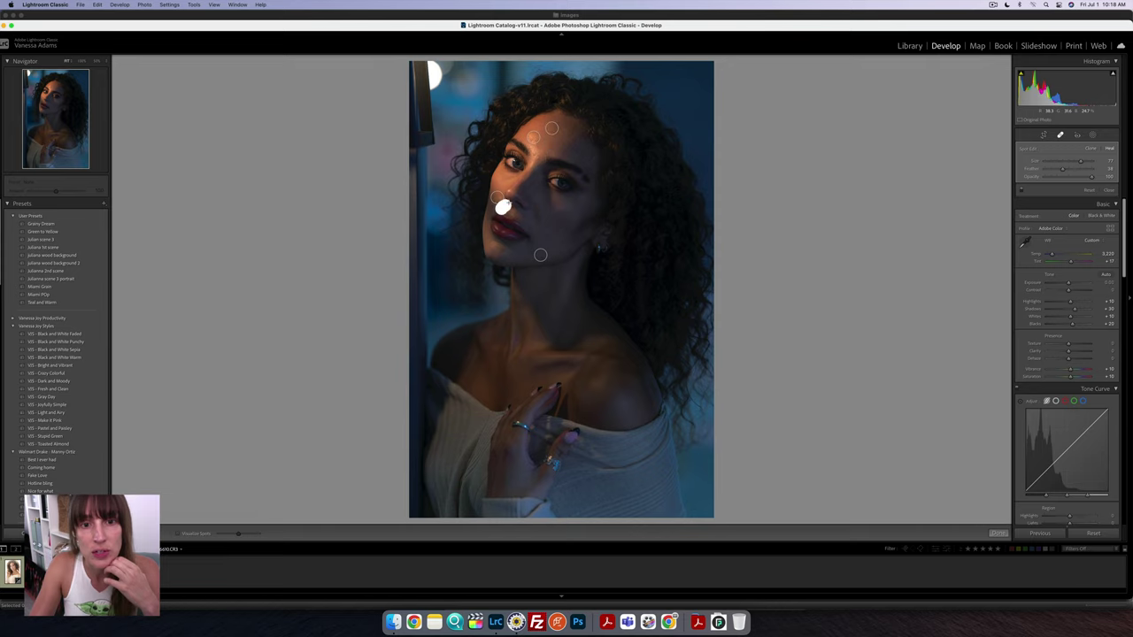
pyautogui.moveTo(503, 208); pyautogui.dragTo(498, 184)
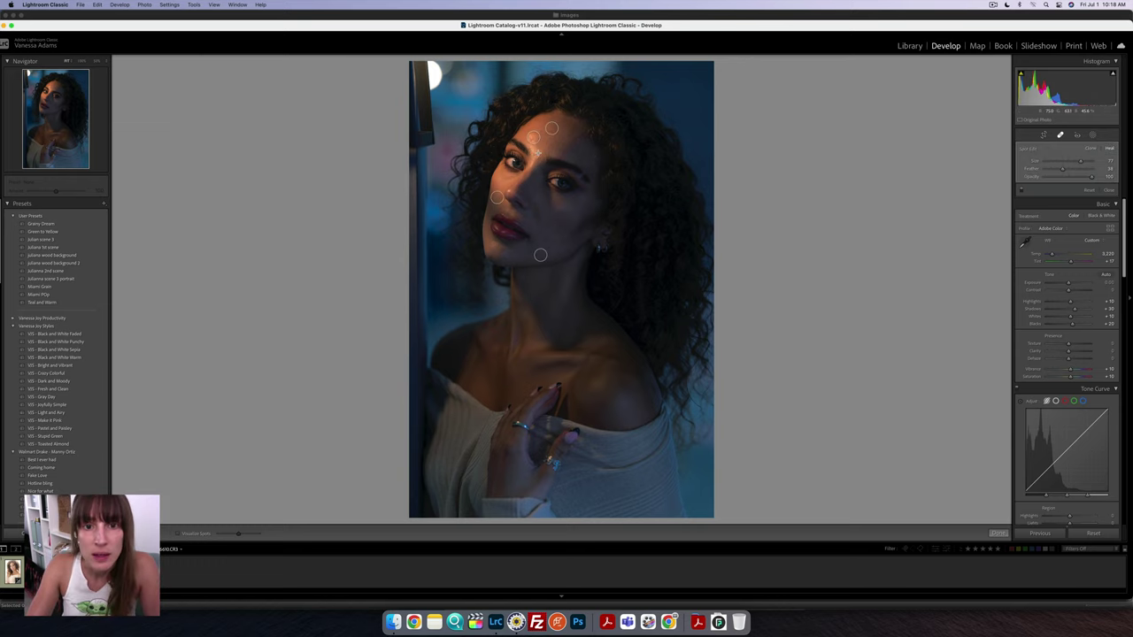
pyautogui.click(532, 136)
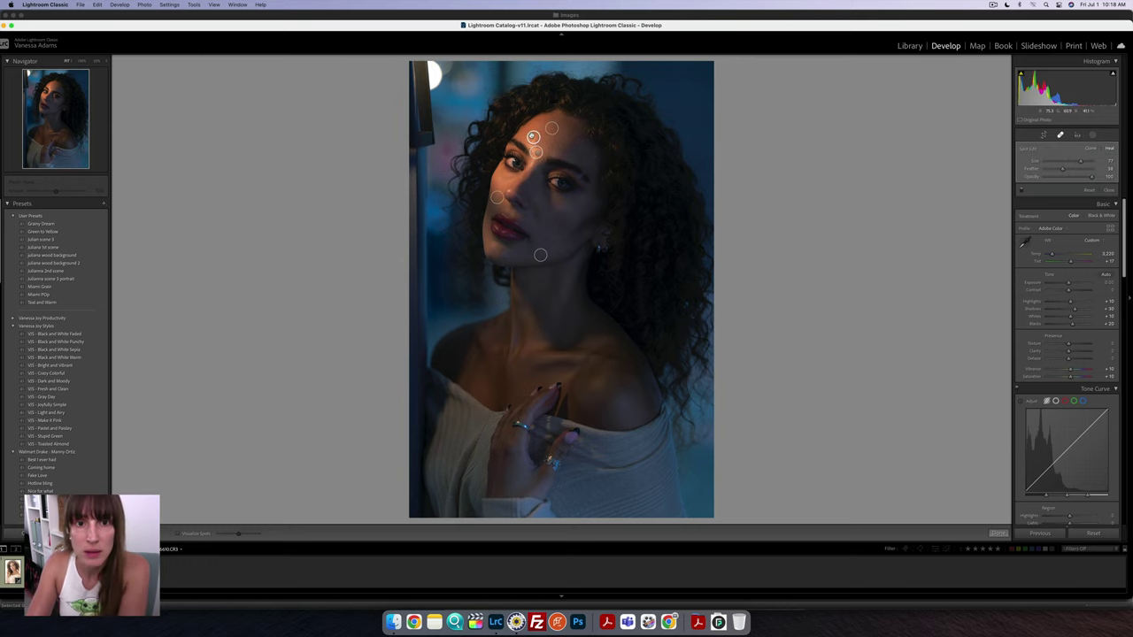
pyautogui.press('Delete')
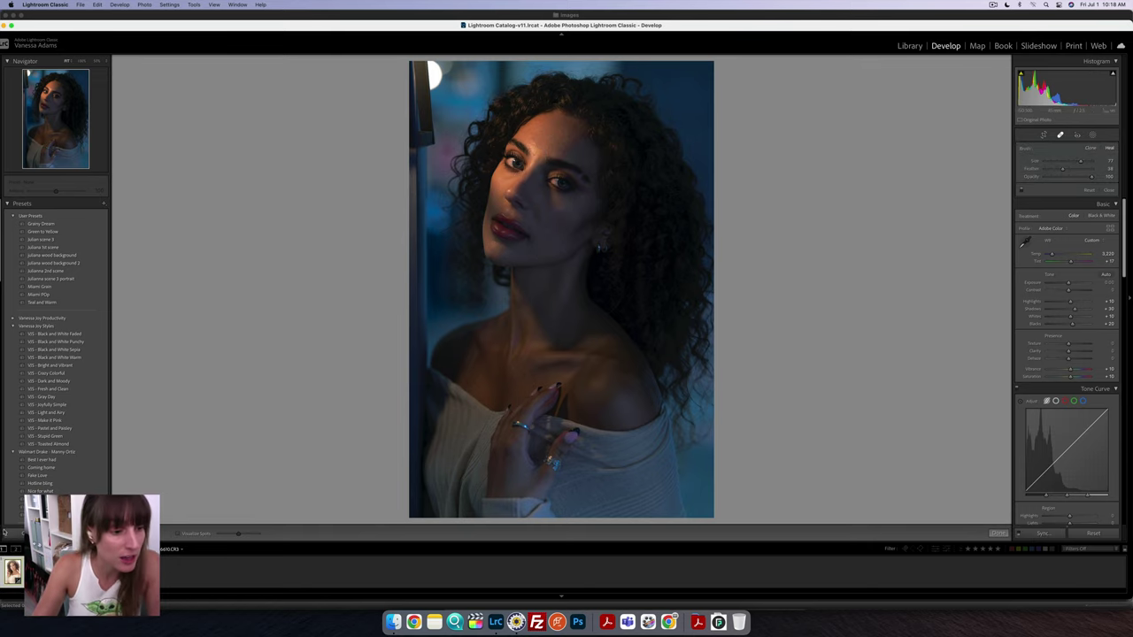
# View the night portrait without panels, compare the edited portraits side by side, and return to the thumbnail grid
pyautogui.hotkey('shift', 'Tab')
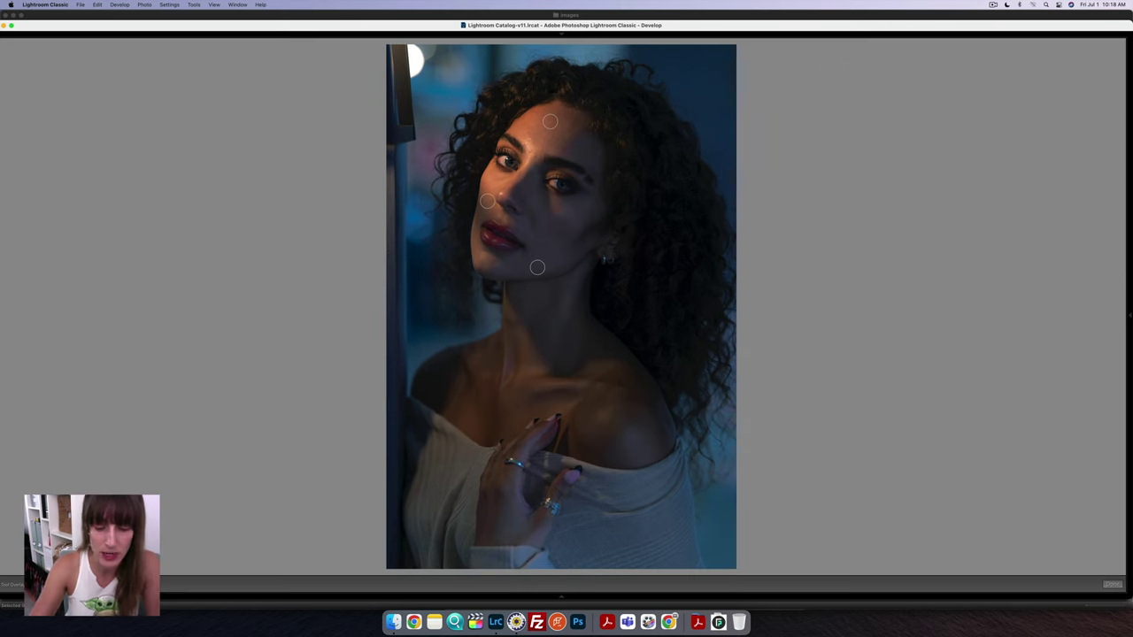
pyautogui.press('e')
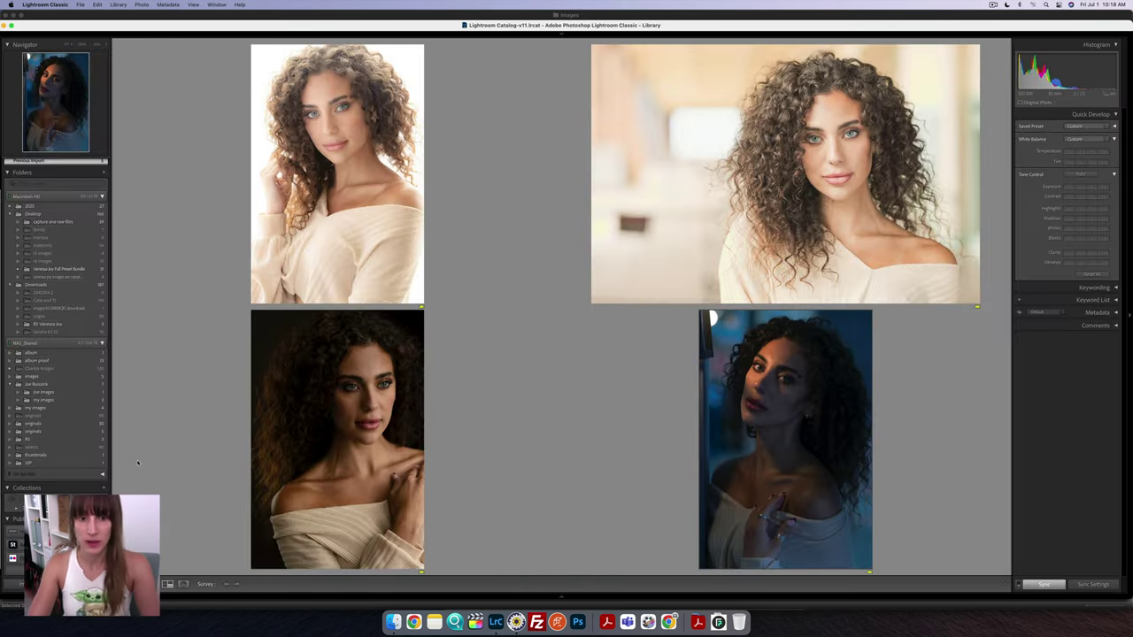
pyautogui.press('g')
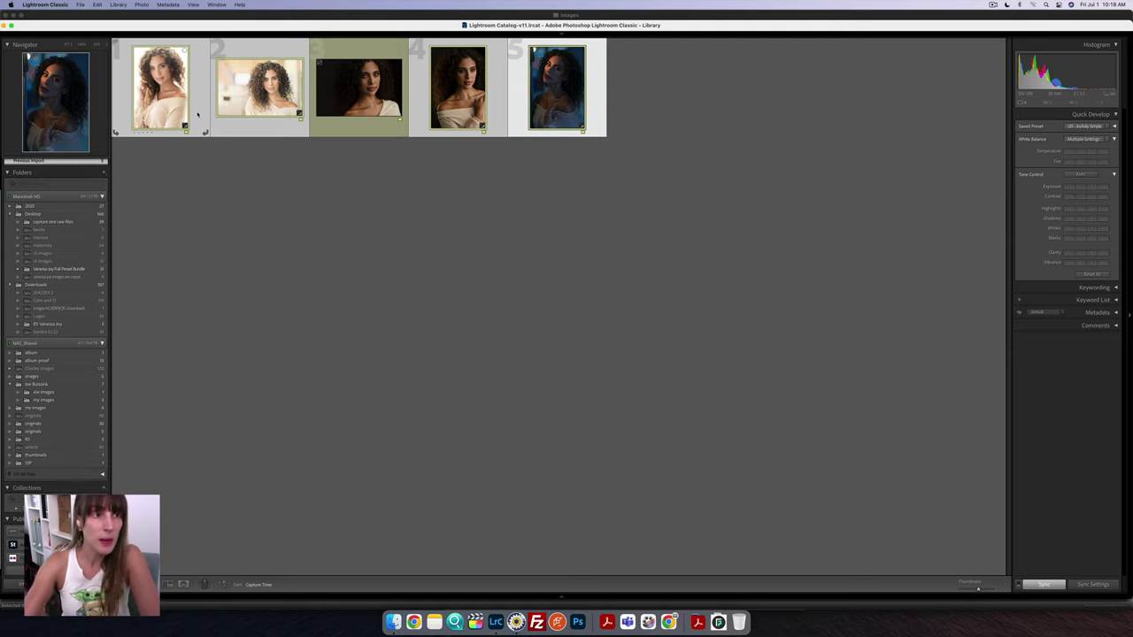
# Select the first bright portrait, inspect it enlarged with the side panels hidden, and return to the thumbnail grid
pyautogui.click(197, 114)
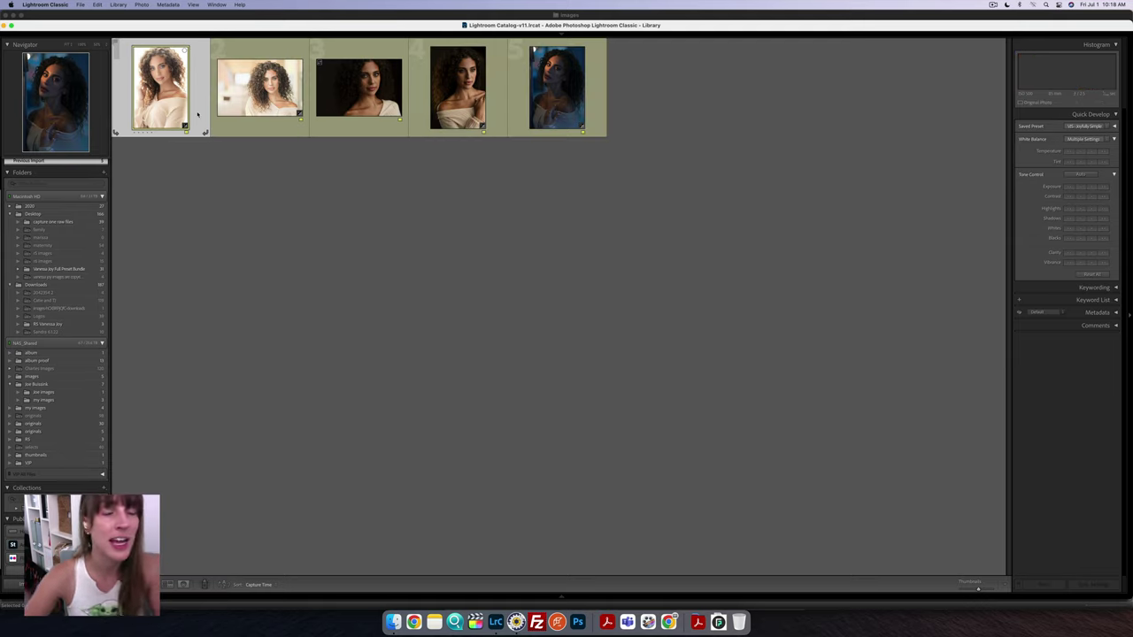
pyautogui.press('e')
pyautogui.press('g')
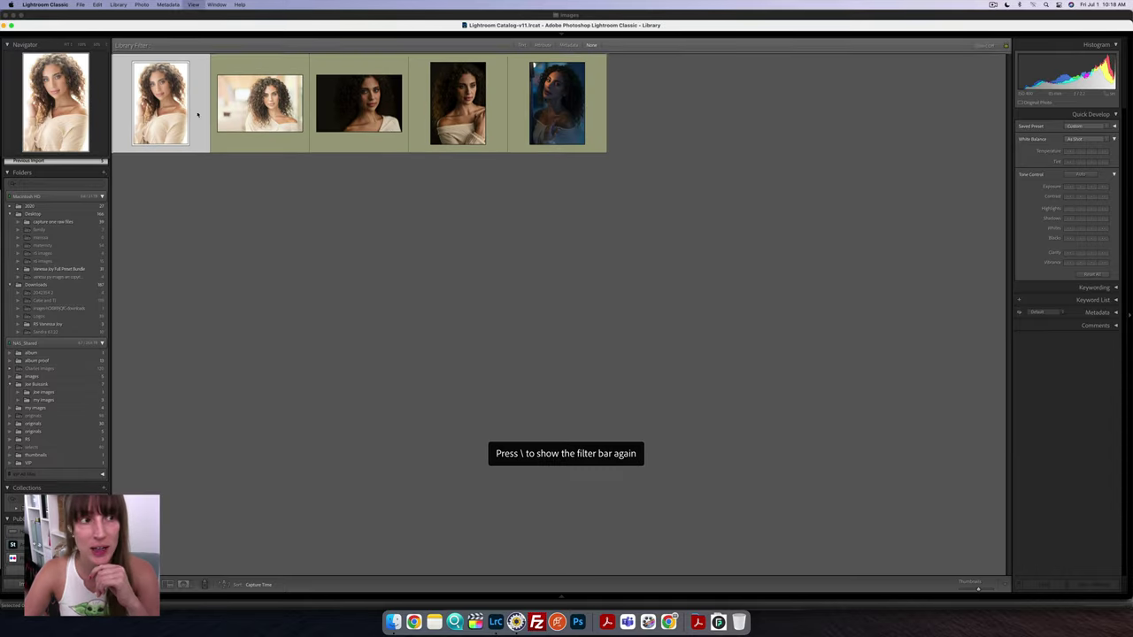
pyautogui.press('e')
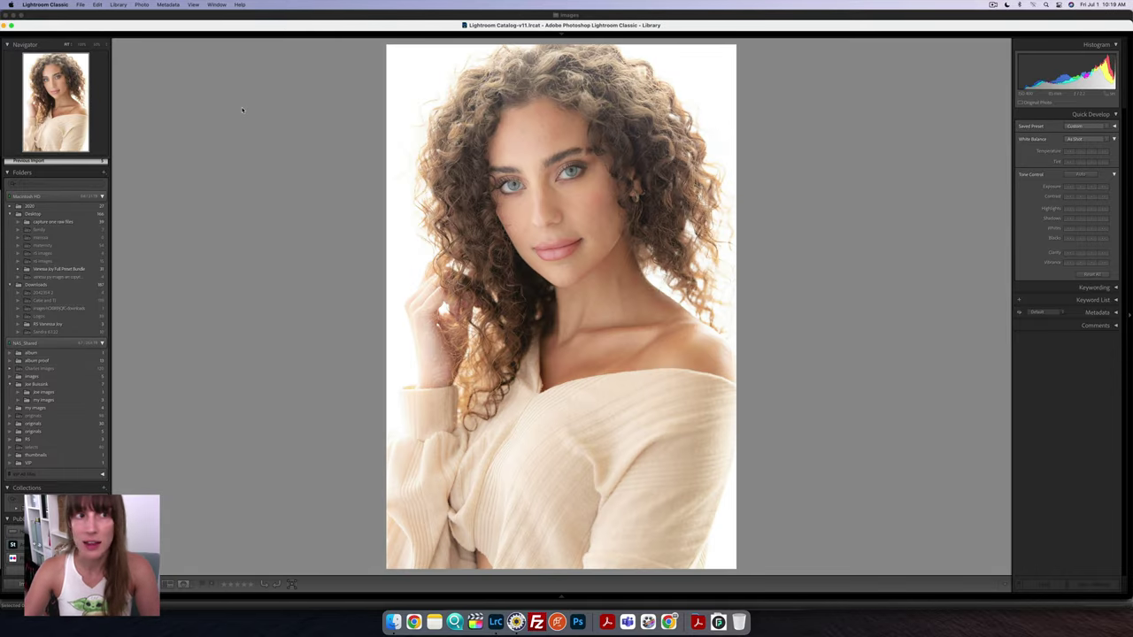
pyautogui.press('Tab')
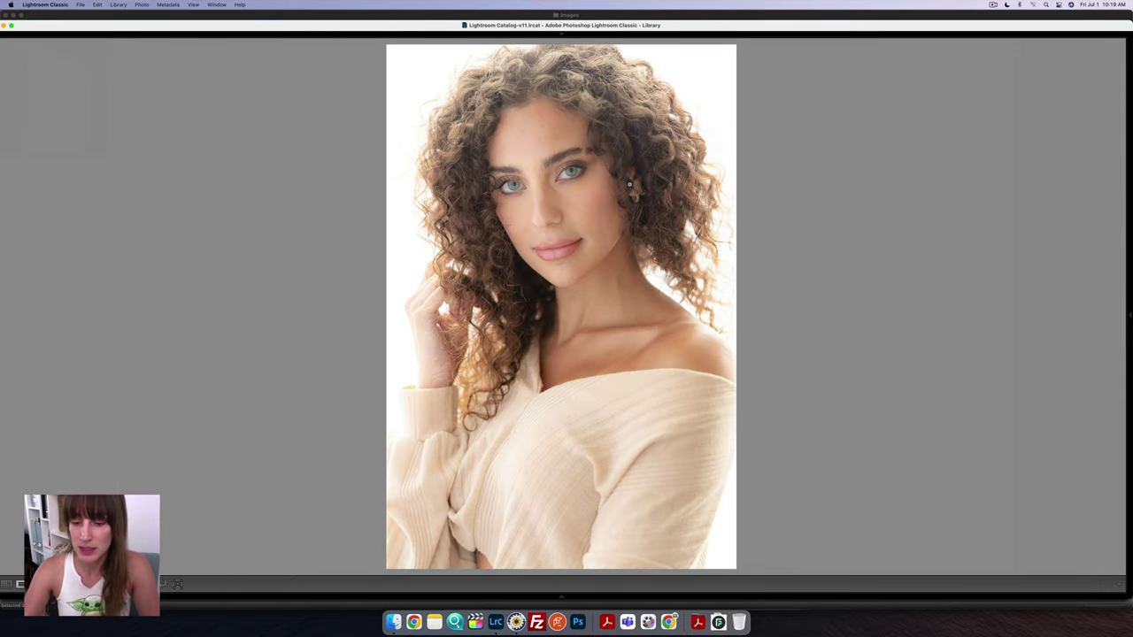
pyautogui.press('Tab')
pyautogui.press('g')
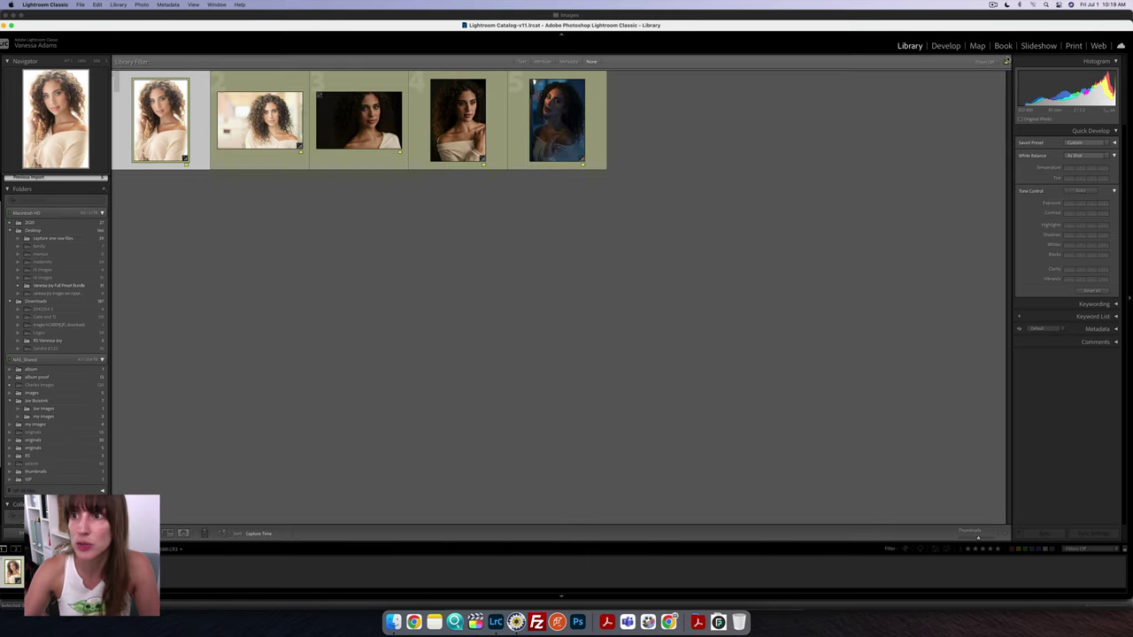
# Review the edited portraits one by one in Develop, comparing the first two with their original versions
pyautogui.click(945, 45)
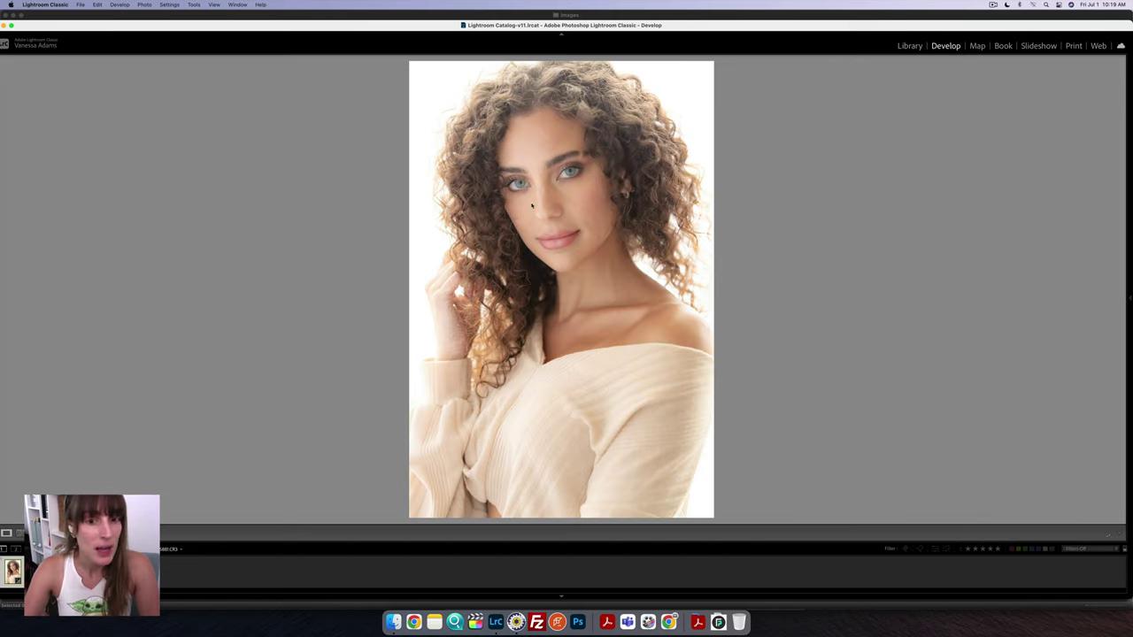
pyautogui.press('\\')
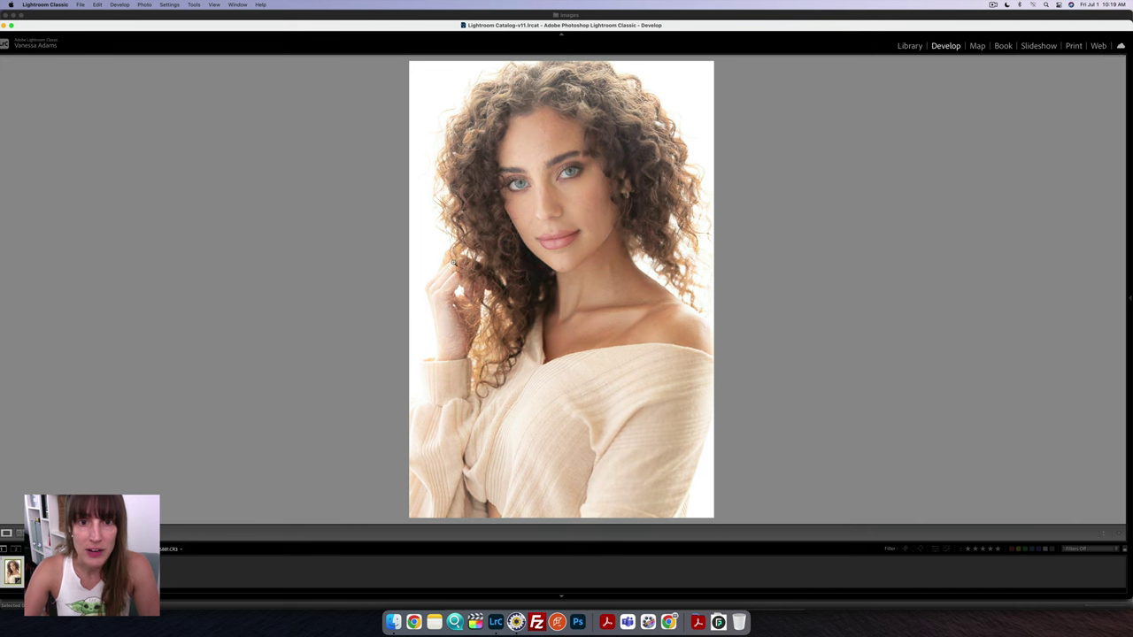
pyautogui.press('Right')
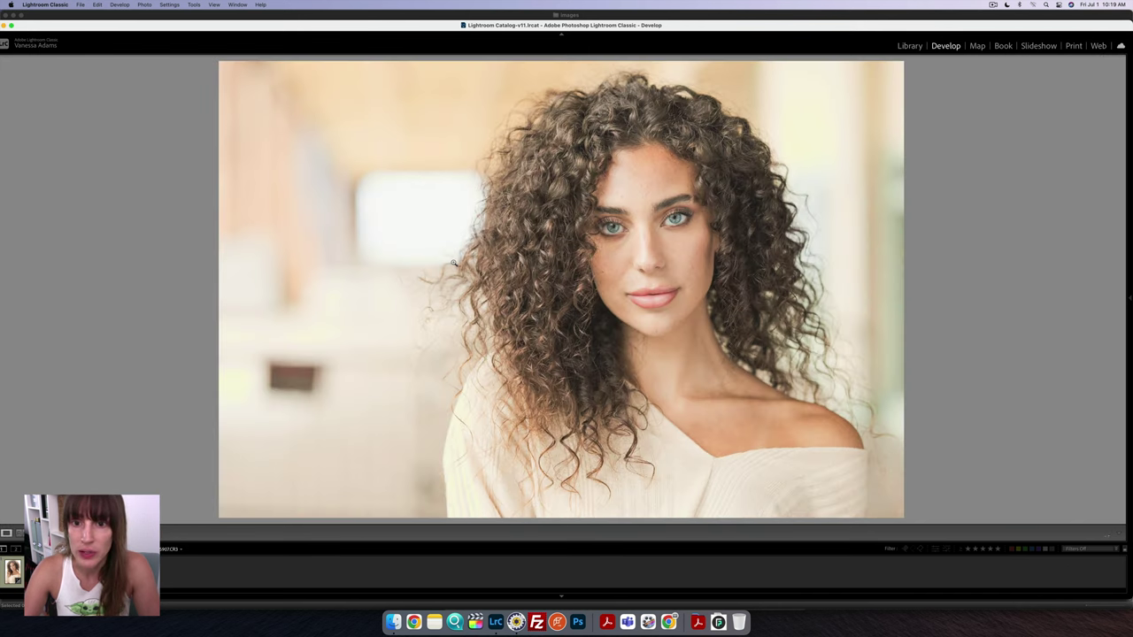
pyautogui.press('\\')
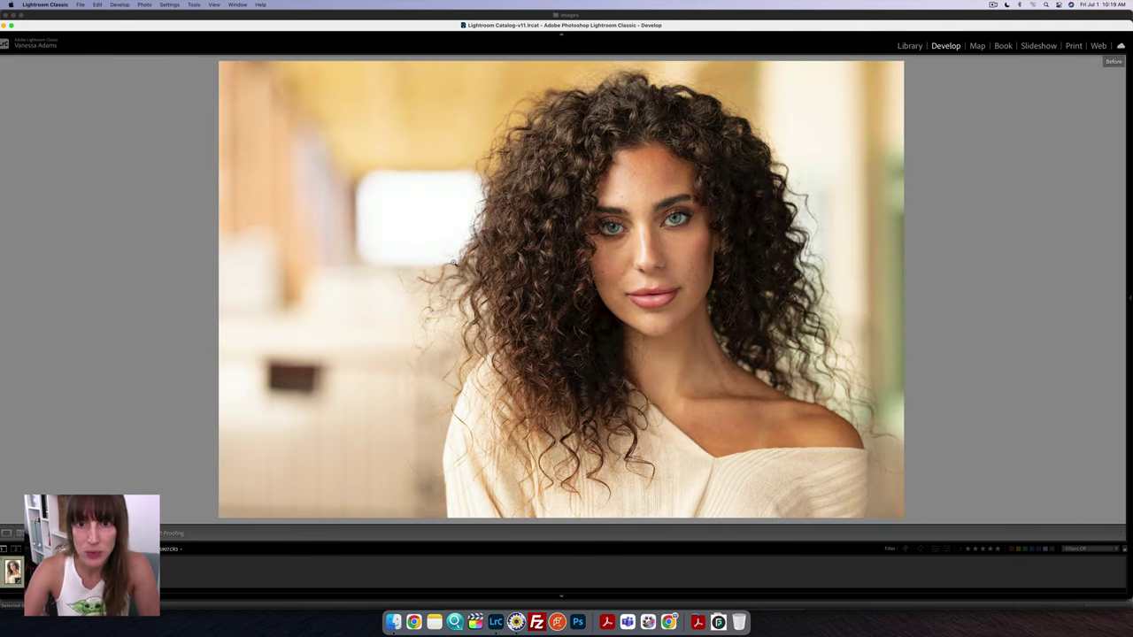
pyautogui.press('\\')
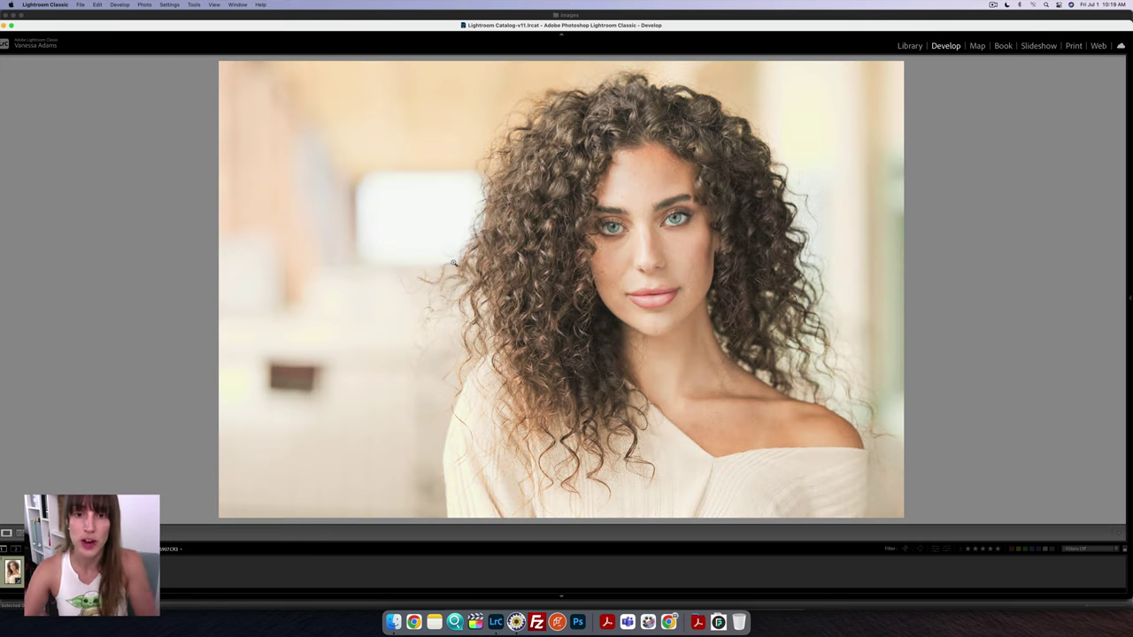
pyautogui.press('Right')
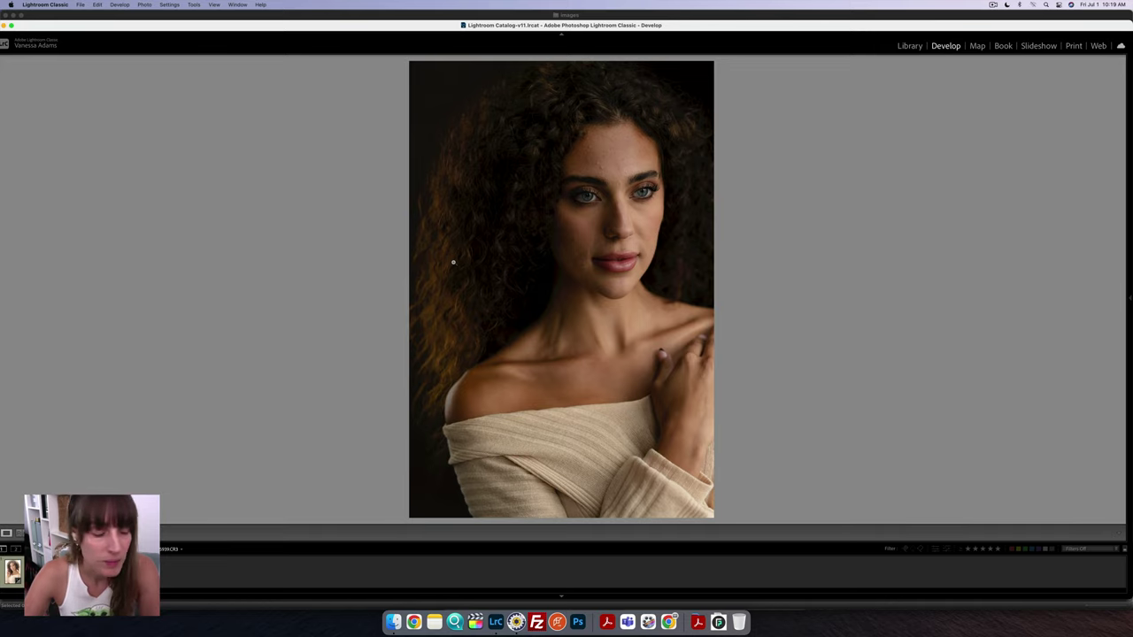
pyautogui.press('Right')
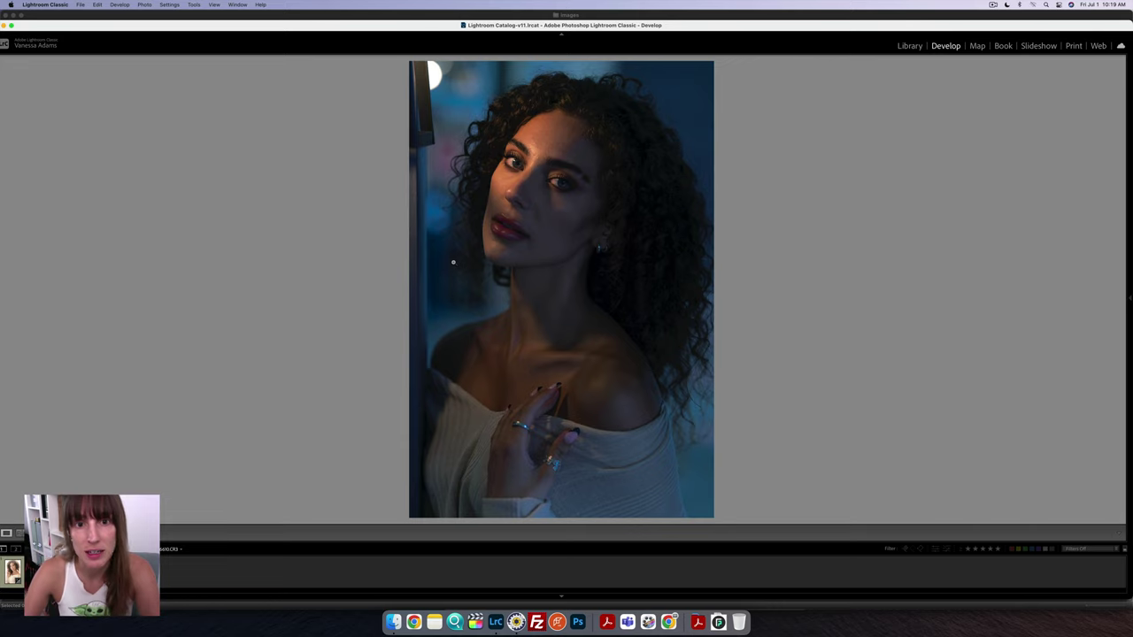